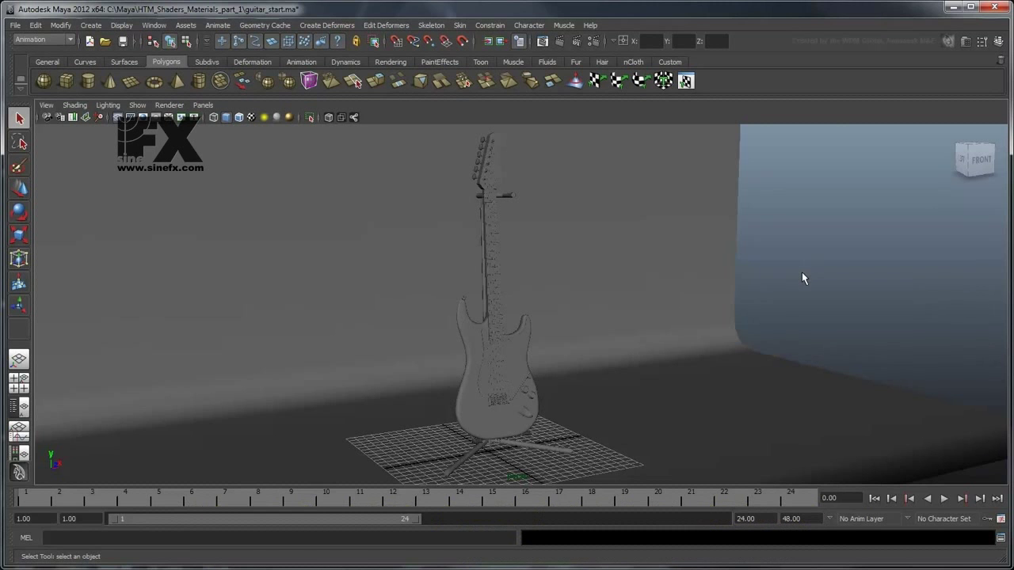
Select the guitar's pick guard and show the attributes of its lambert1 material
left_click_drag(808, 280, 618, 300, "alt")
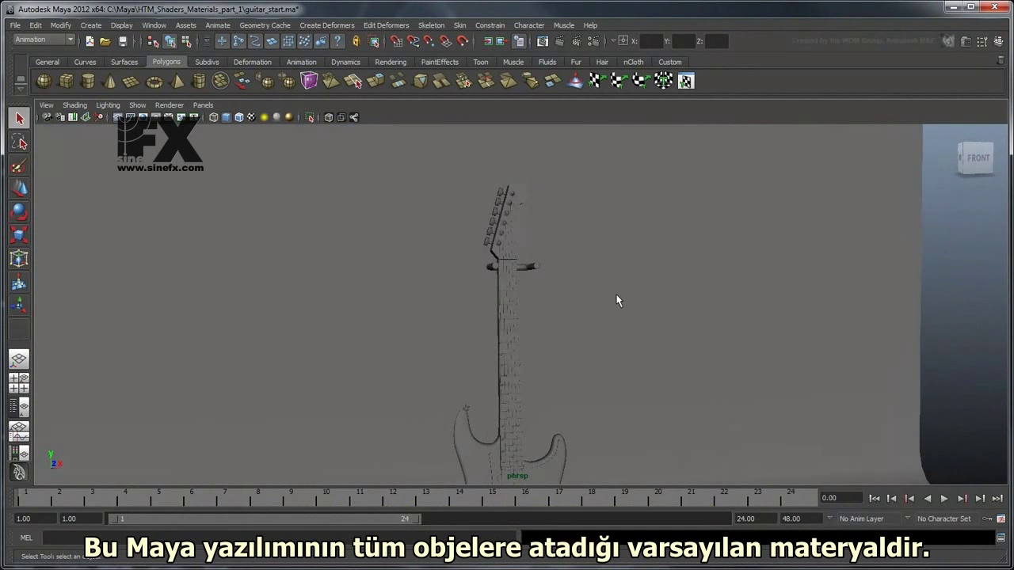
left_click_drag(628, 396, 620, 215, "alt")
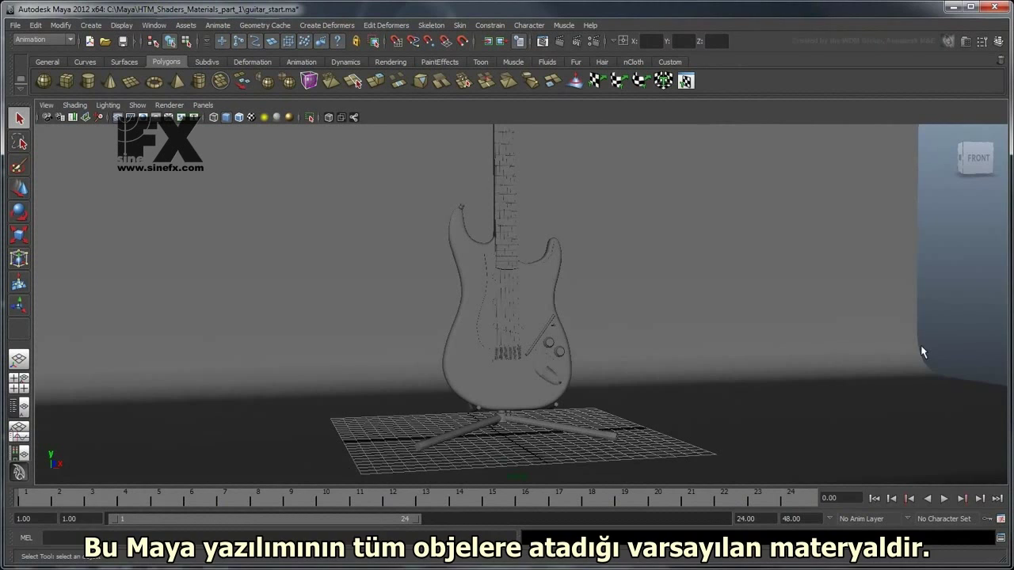
mouse_move(610, 299)
right_mouse_down("alt")
mouse_move(618, 304)
mouse_move(611, 317)
right_mouse_up("alt")
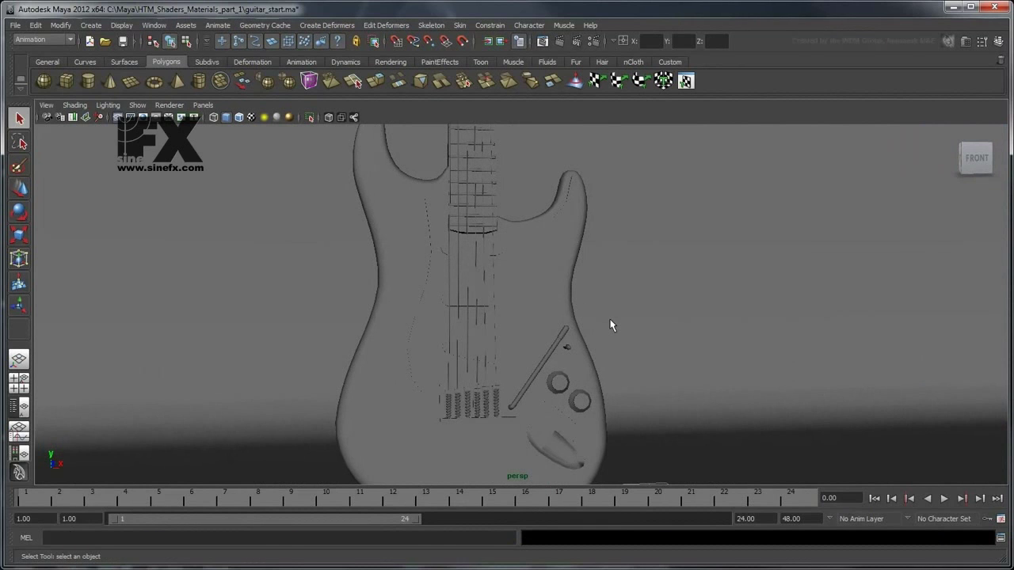
left_click(543, 315)
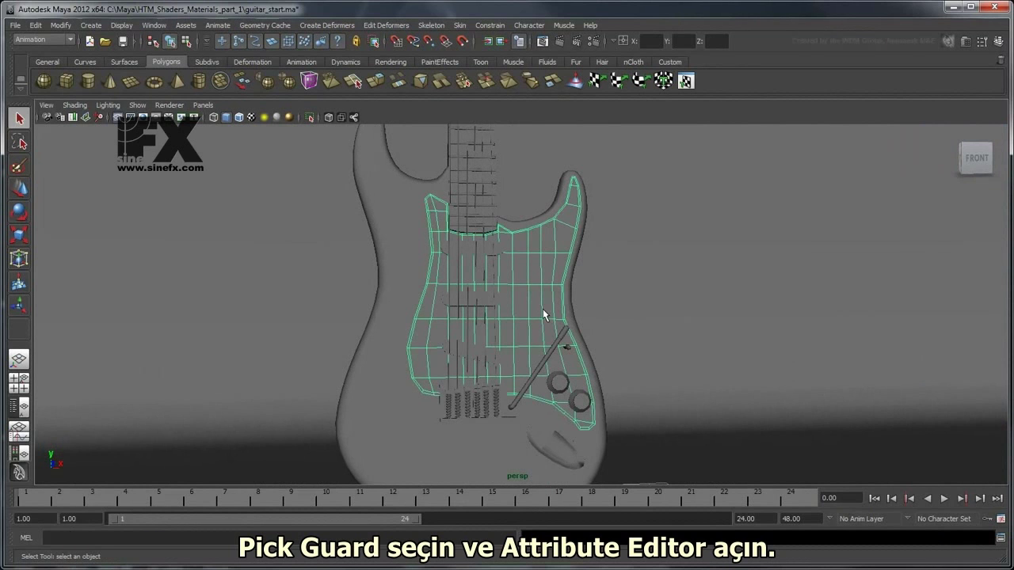
left_click(966, 42)
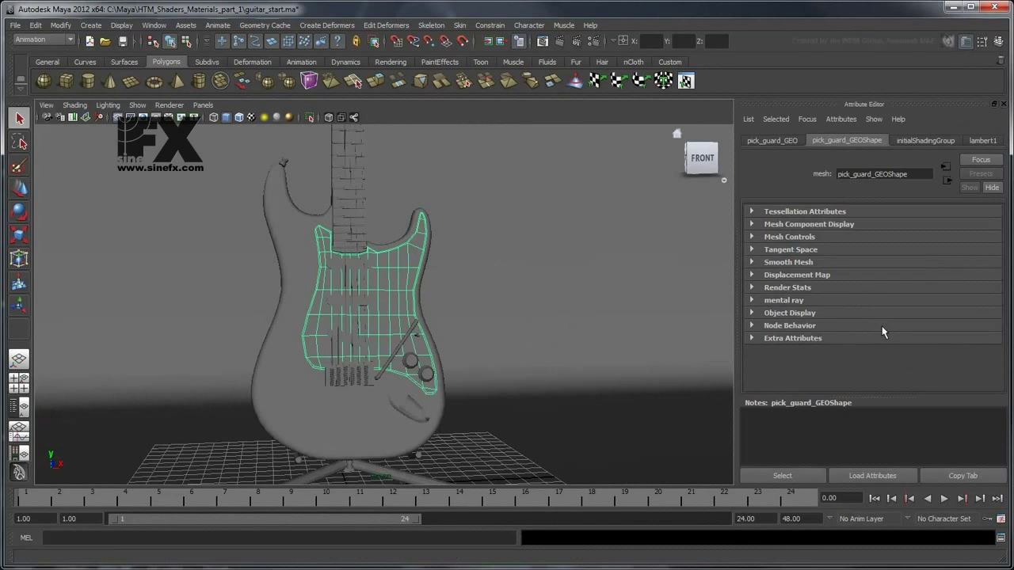
left_click(982, 141)
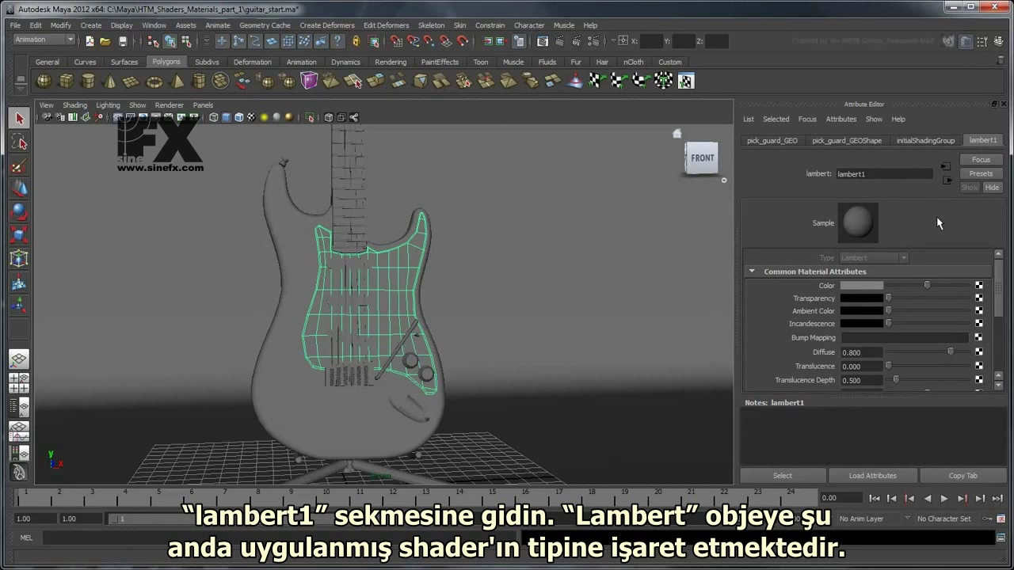
Try brightening the default lambert1 material's color to near white, and undo the color change
left_click(863, 293)
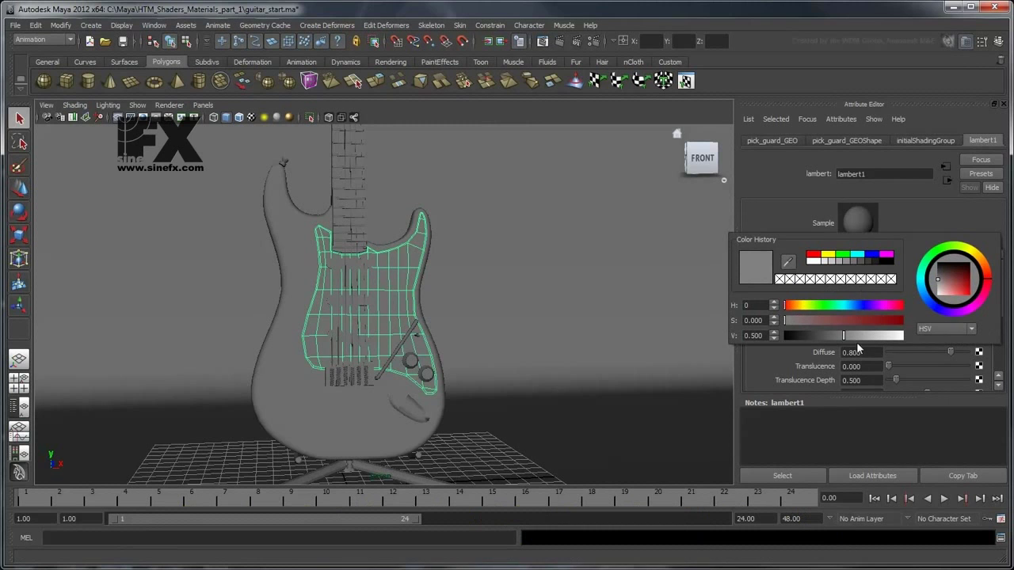
left_click_drag(860, 336, 890, 340)
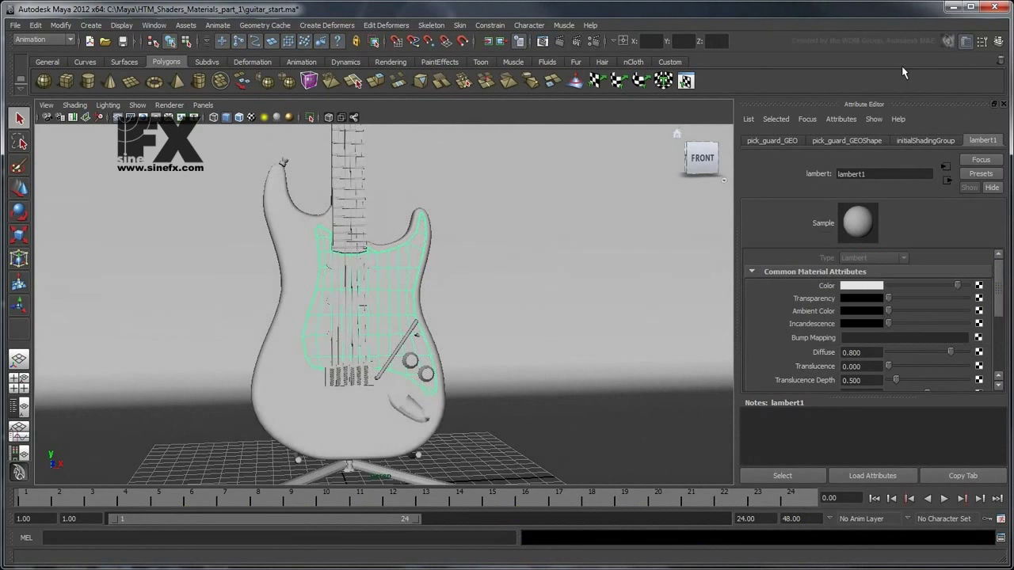
left_click(965, 41)
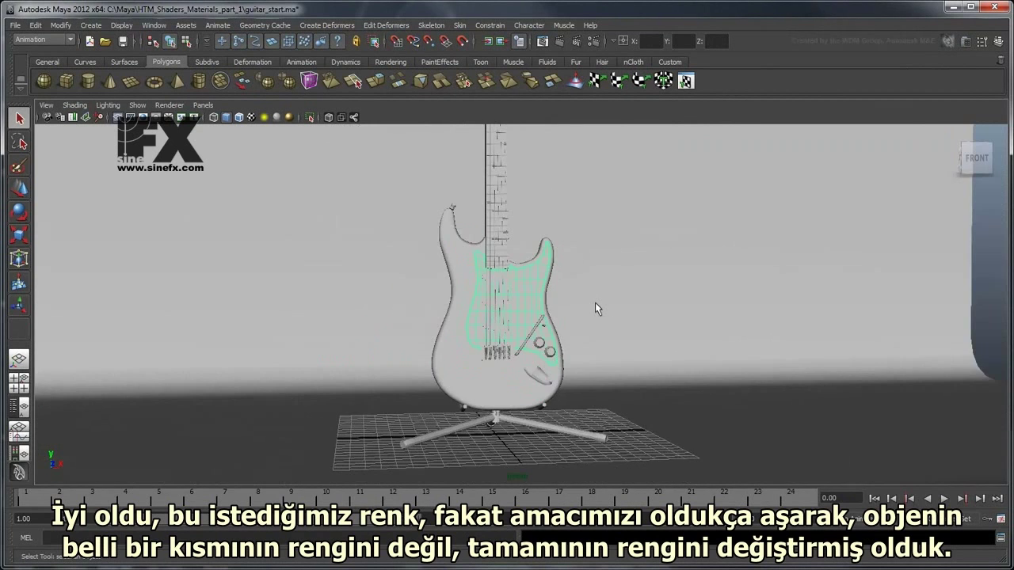
scroll(595, 303, "down", 5)
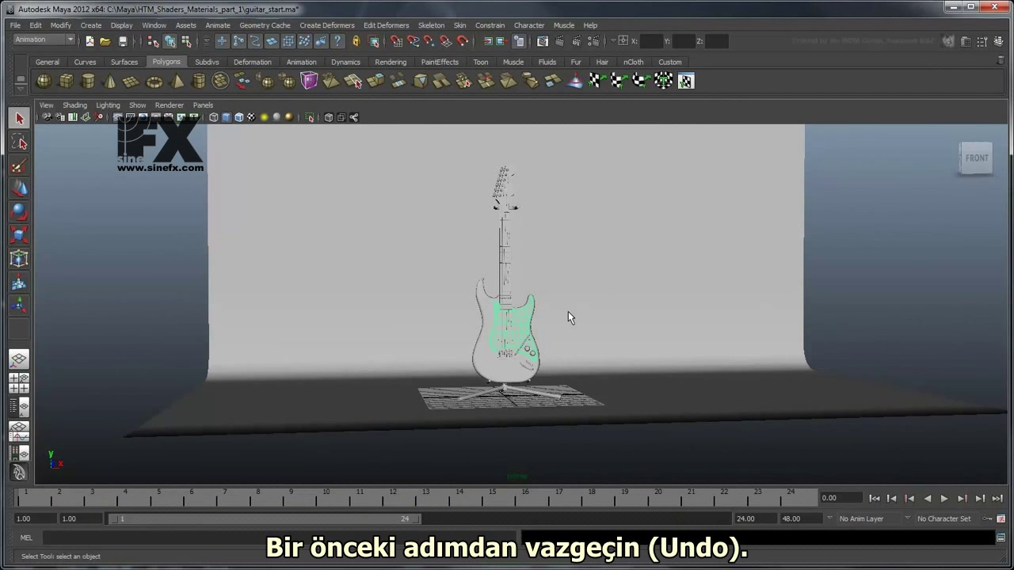
key("ctrl+z")
Assign a new Lambert material to the selected pick guard
right_click_drag(563, 351, 596, 268, "alt")
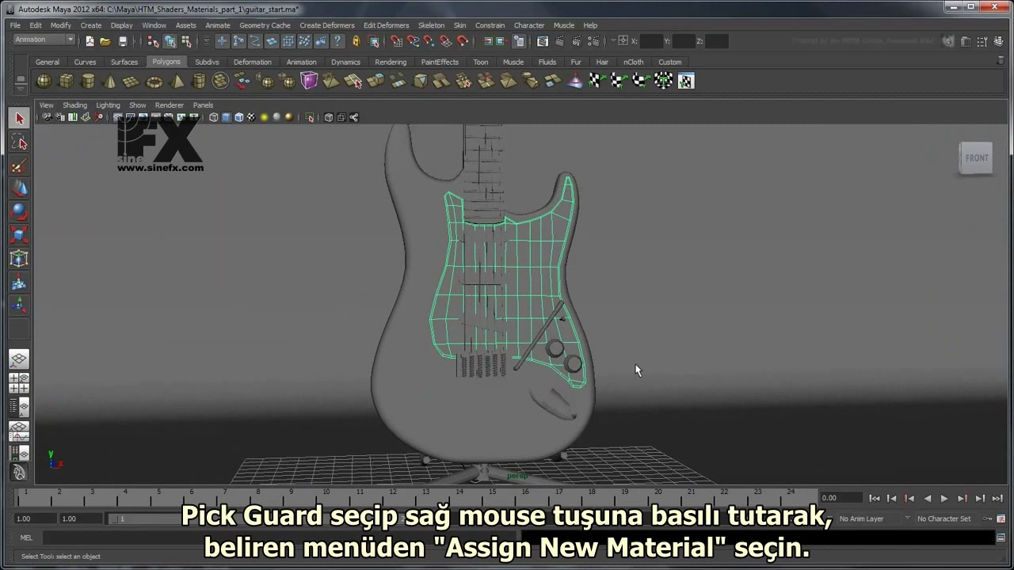
right_click_drag(539, 290, 558, 478)
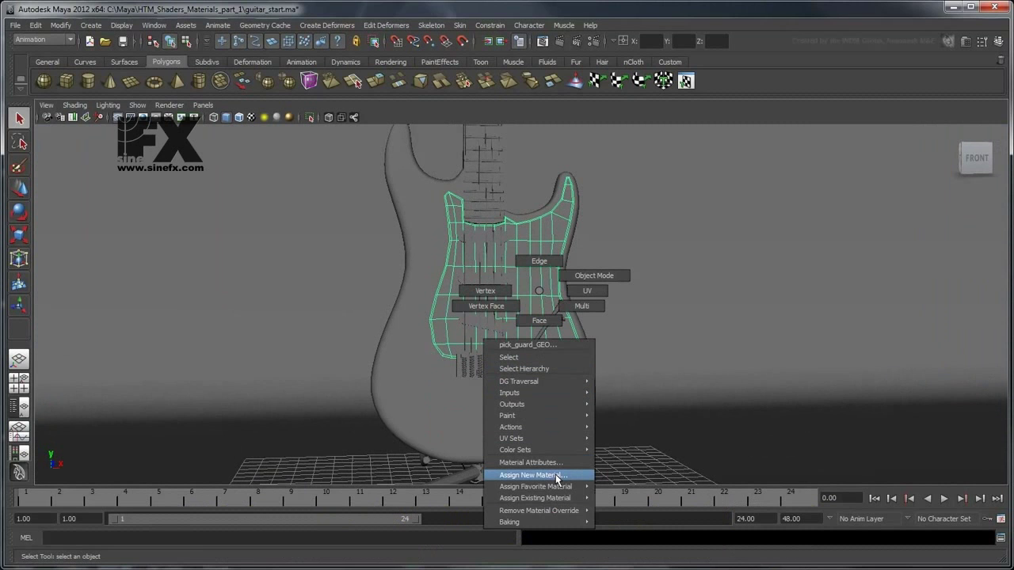
right_click_drag(557, 478, 557, 478)
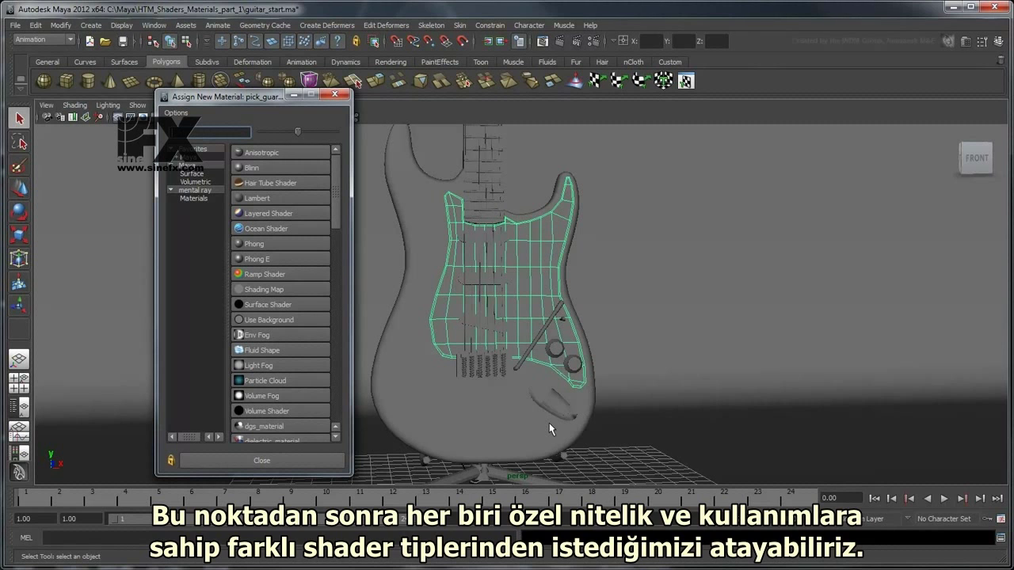
left_click(290, 197)
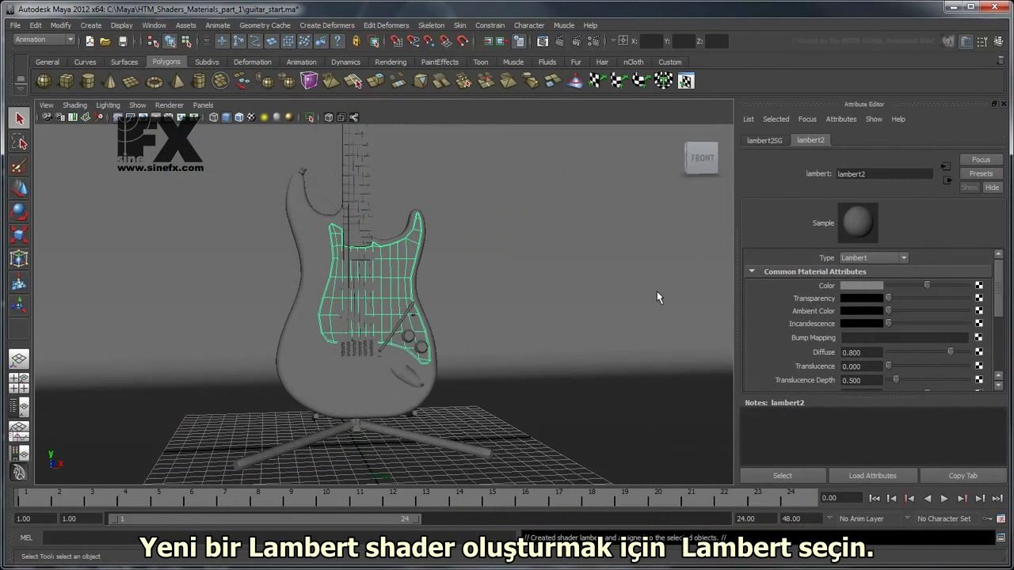
Brighten the pick guard material's color to near white, rename the material Pick_guard_MAT, and deselect the pick guard
left_click(850, 286)
left_click_drag(844, 333, 882, 335)
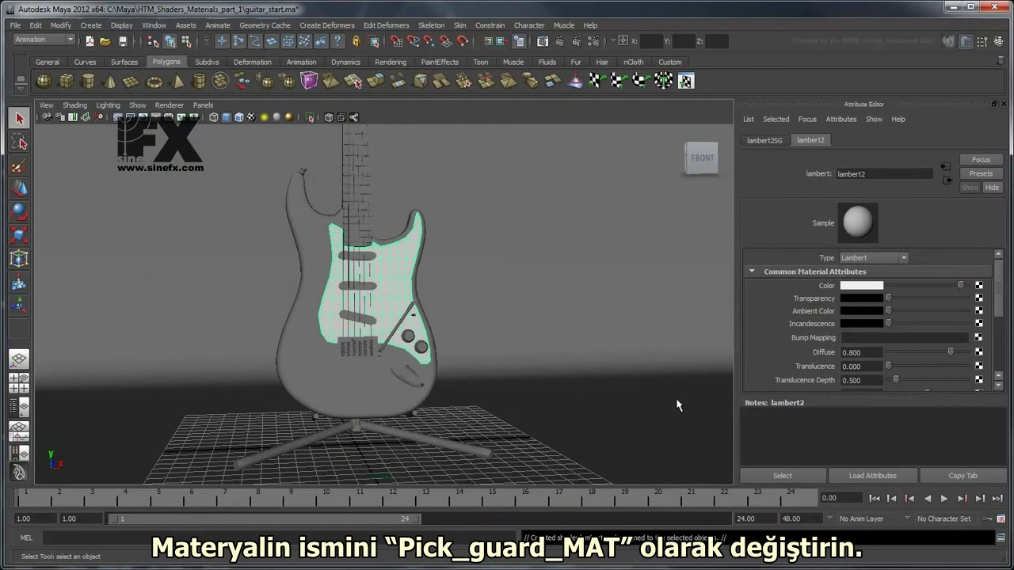
double_click(871, 174)
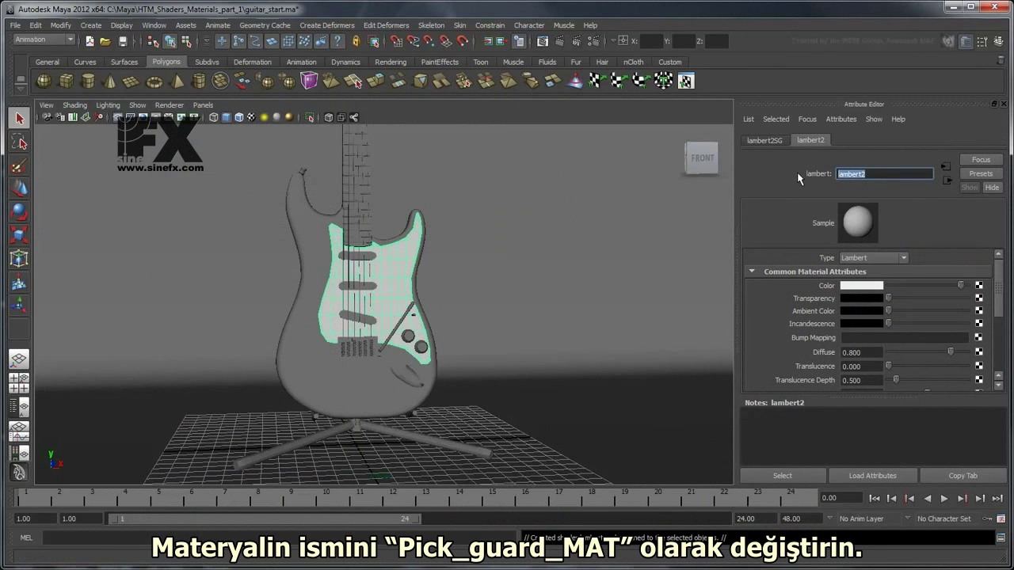
type("Pick_guard_MAT")
key("Return")
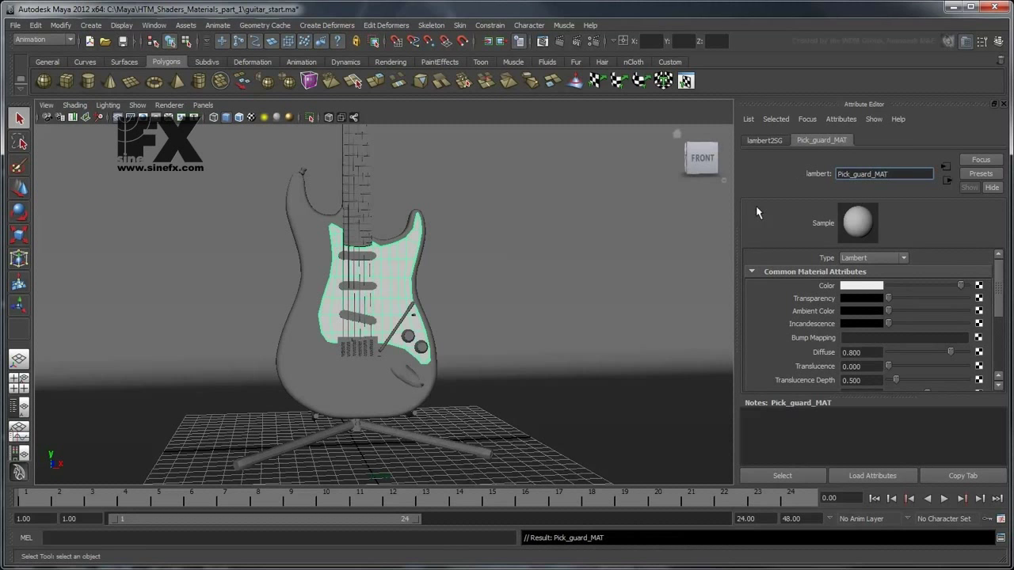
left_click(1003, 104)
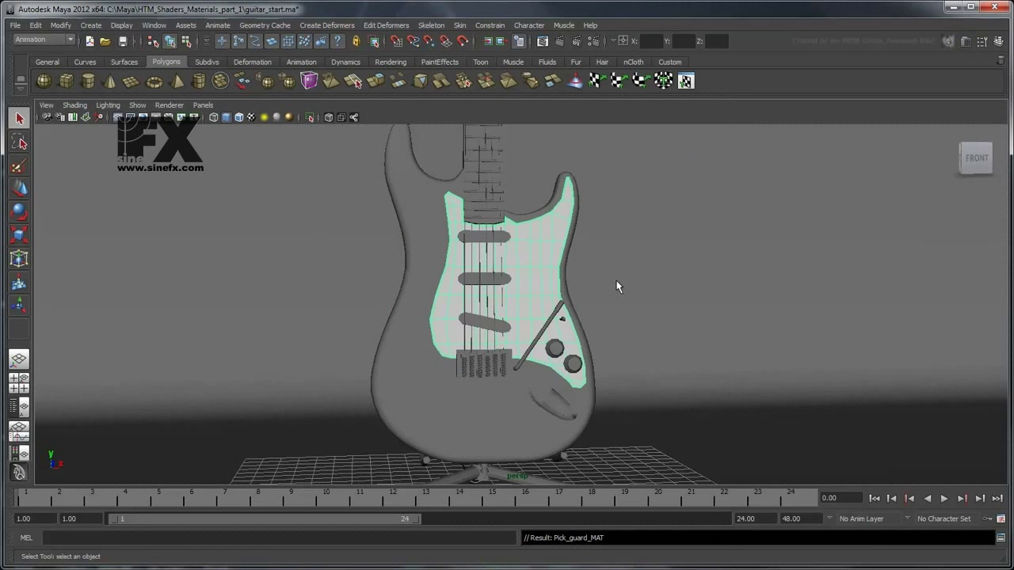
left_click(641, 359)
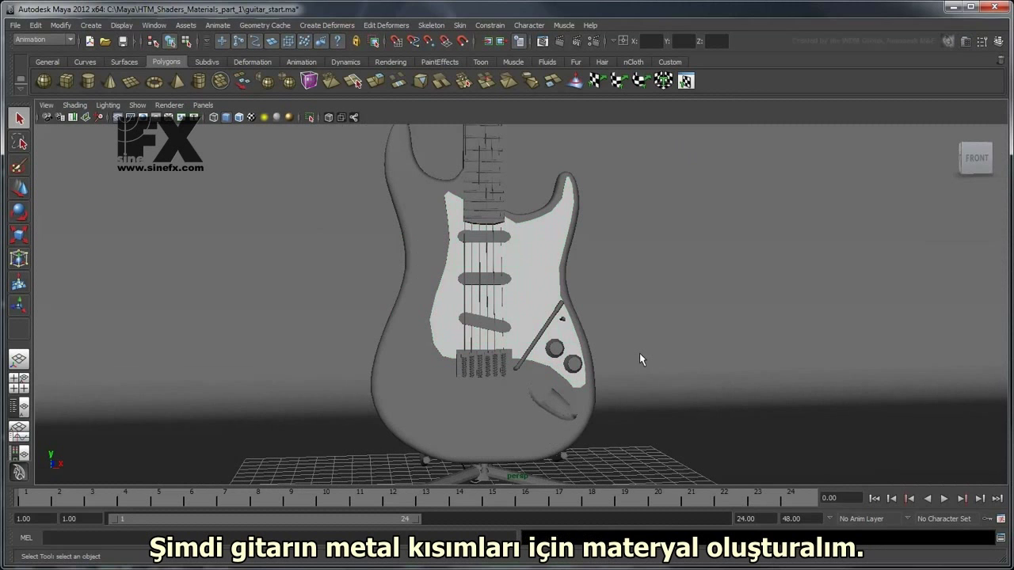
Assign a new Blinn material to the oval input jack plate on the lower guitar body
scroll(629, 369, "up", 6)
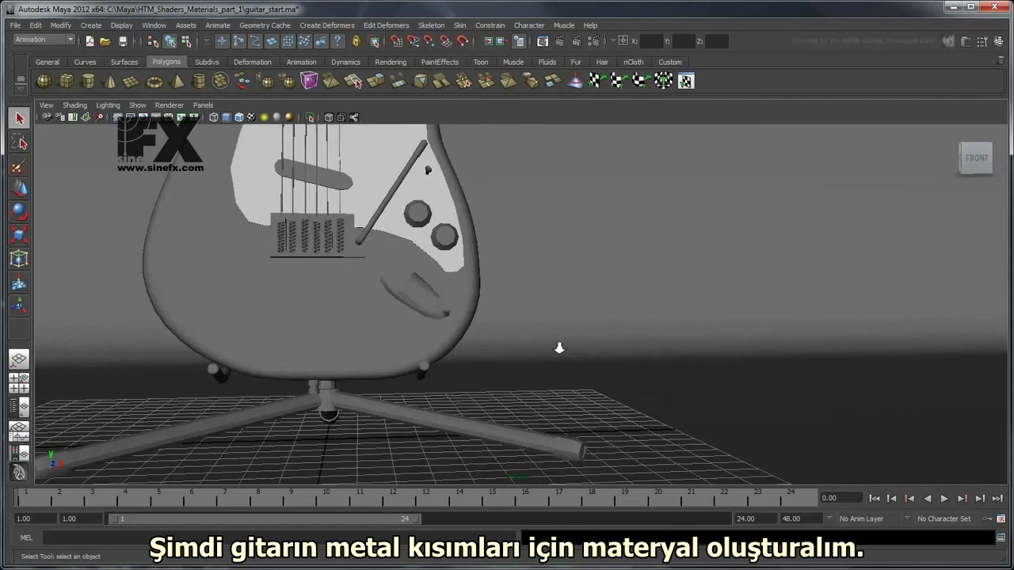
middle_click_drag(463, 331, 558, 344, "alt")
left_click(388, 268)
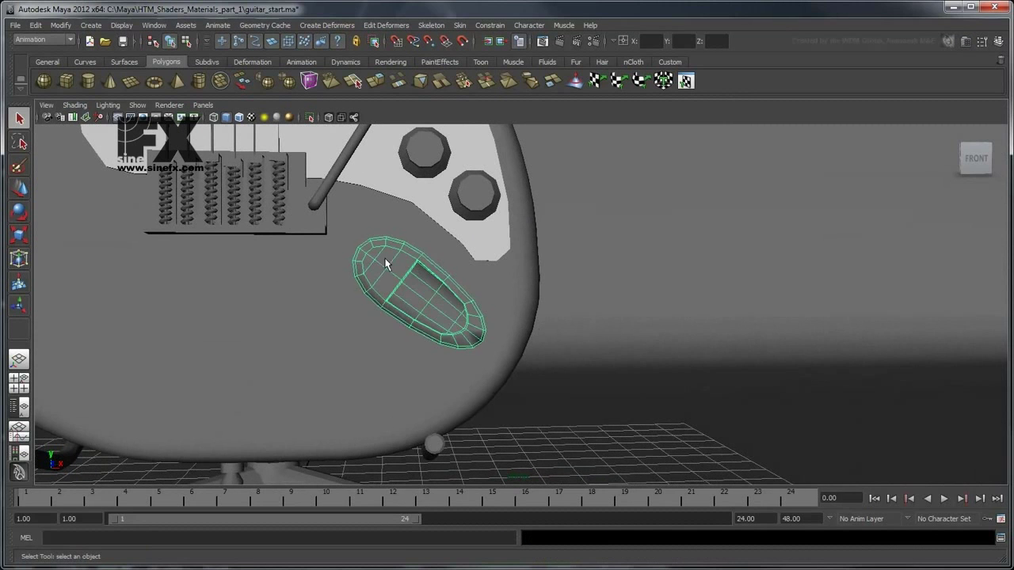
right_click_drag(399, 279, 396, 462)
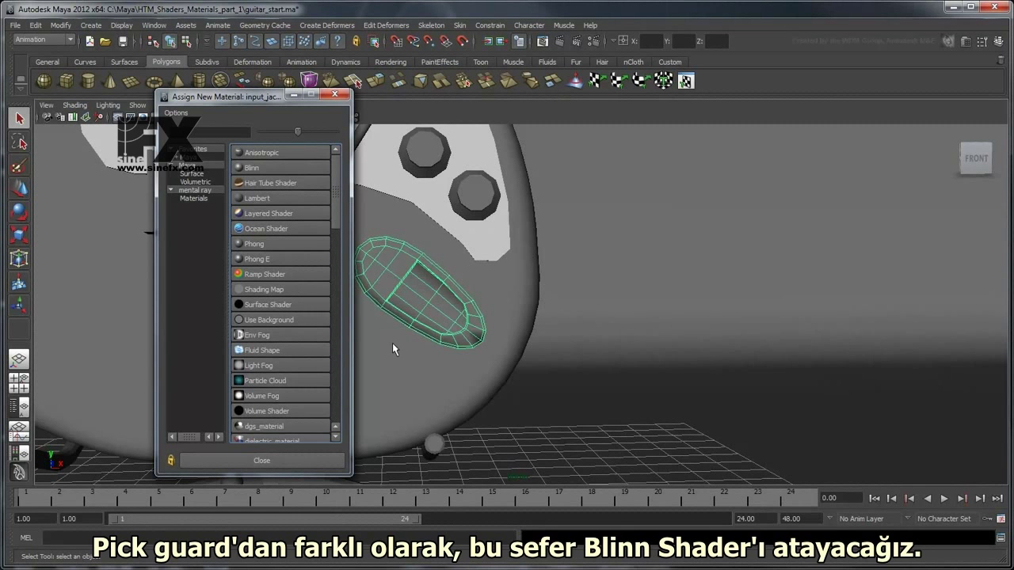
left_click(260, 168)
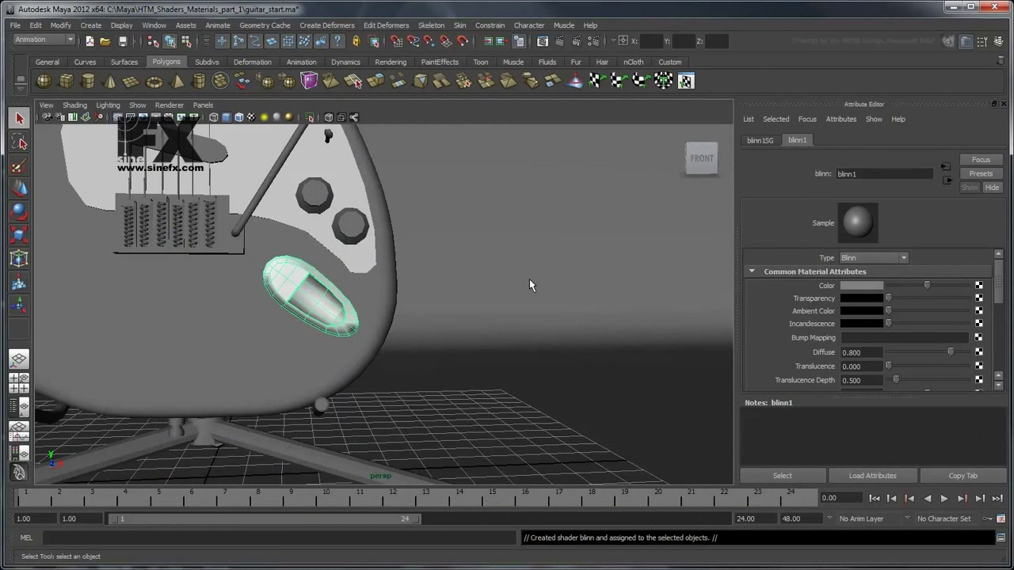
Brighten the Blinn material's Specular Color to light grey and set both Eccentricity and Specular Roll Off to 0.504
left_click_drag(1000, 282, 1001, 325)
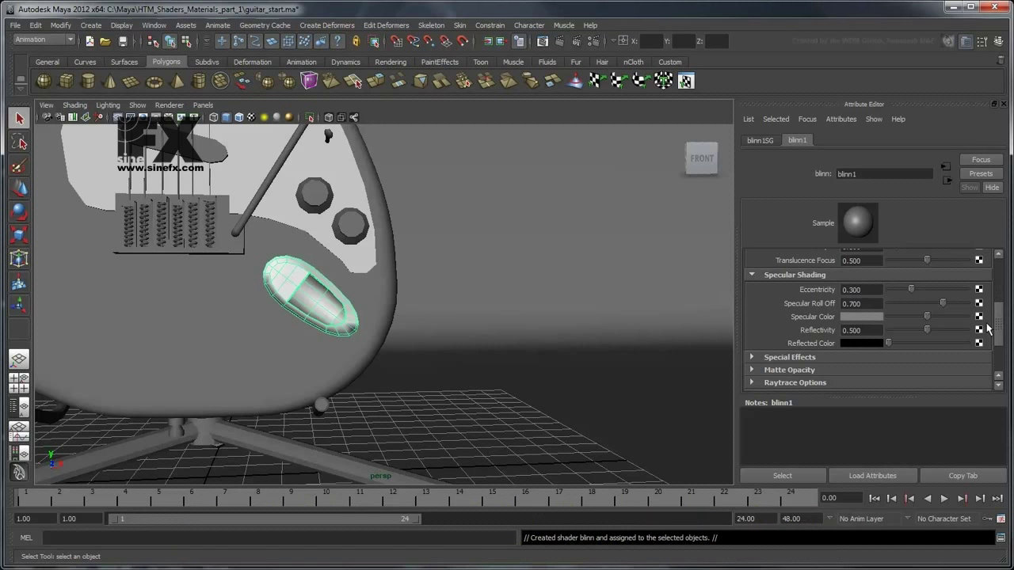
left_click(876, 317)
left_click_drag(874, 366, 898, 369)
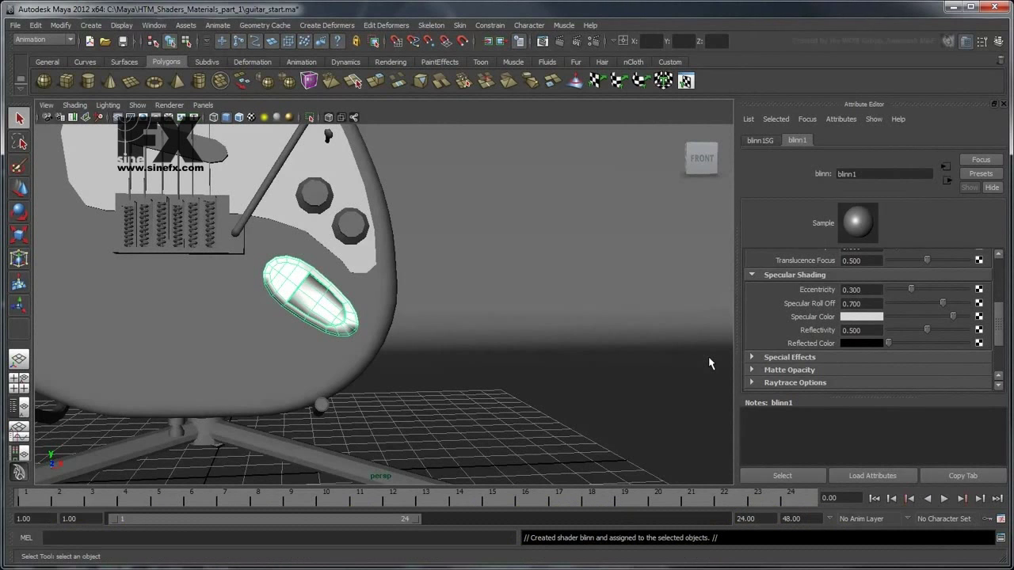
left_click_drag(911, 290, 929, 295)
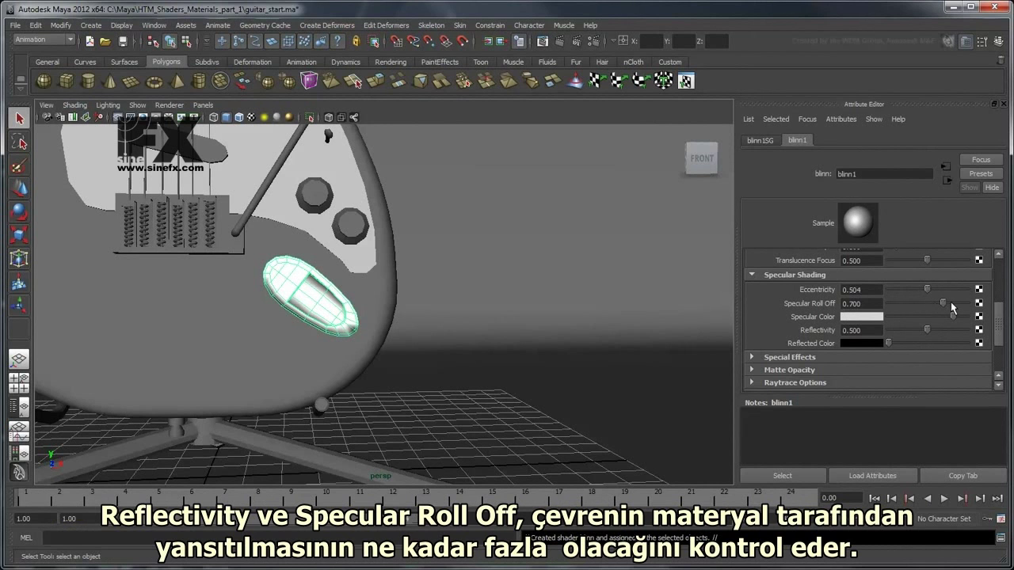
left_click_drag(944, 304, 928, 303)
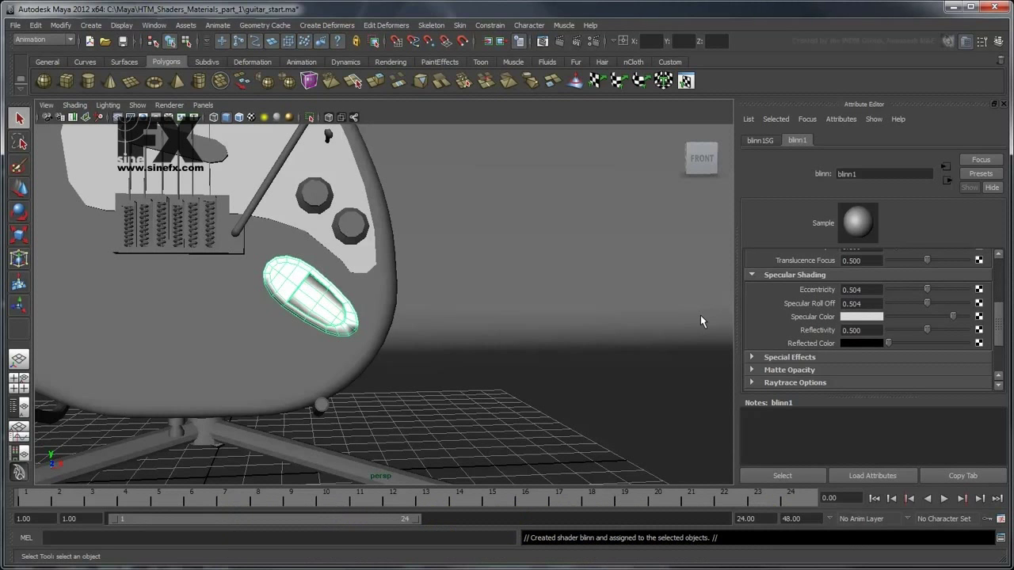
Rename the Blinn material Metal_MAT, close its attributes, and deselect the jack plate
double_click(862, 174)
type("Metal_MAT")
key("Return")
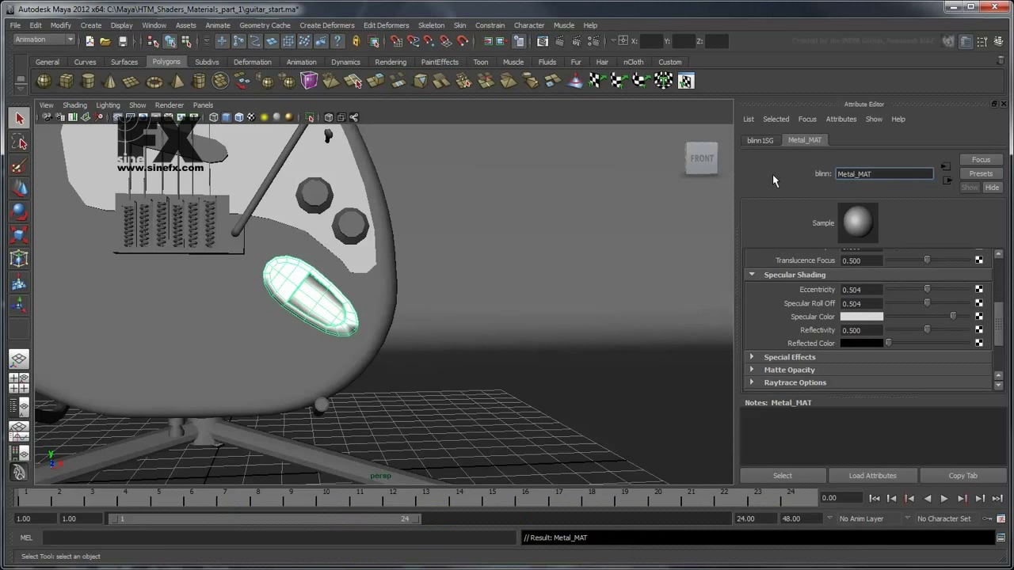
key("ctrl+a")
left_click(610, 335)
Select all members of the metal_components set through the Outliner and return to the full perspective view
scroll(610, 335, "down", 10)
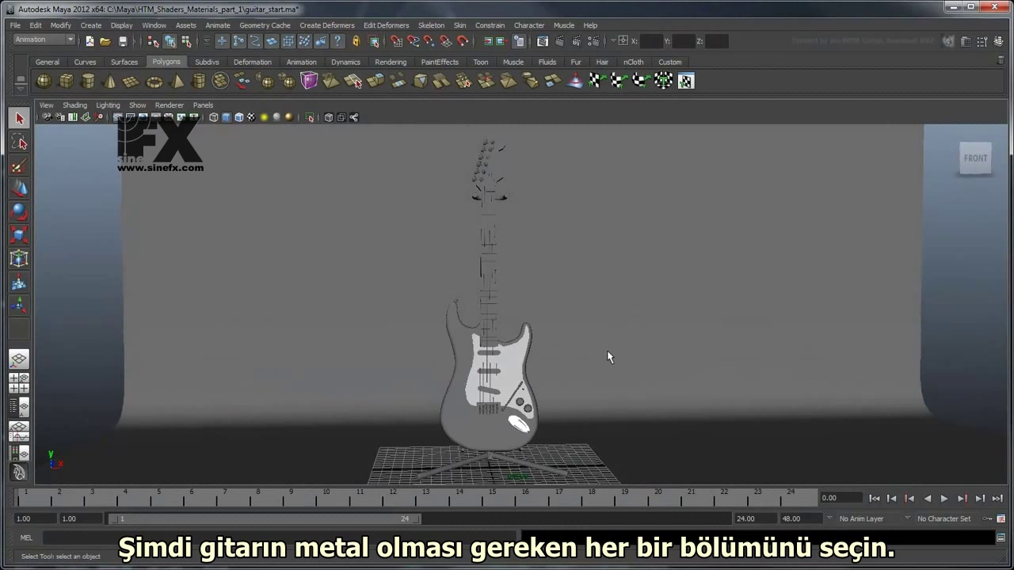
left_click(19, 407)
left_click(113, 274)
right_click(111, 274)
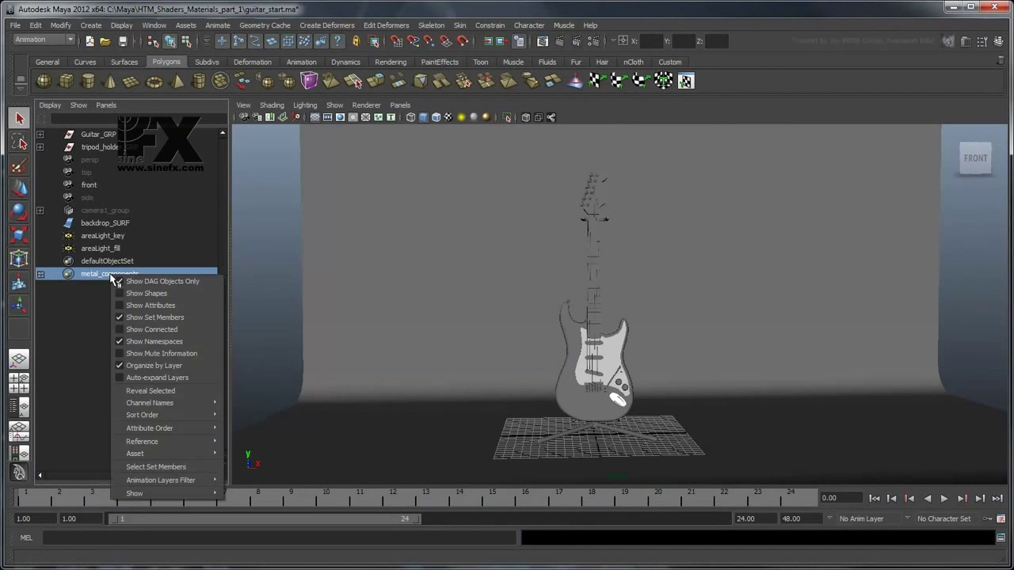
left_click(163, 466)
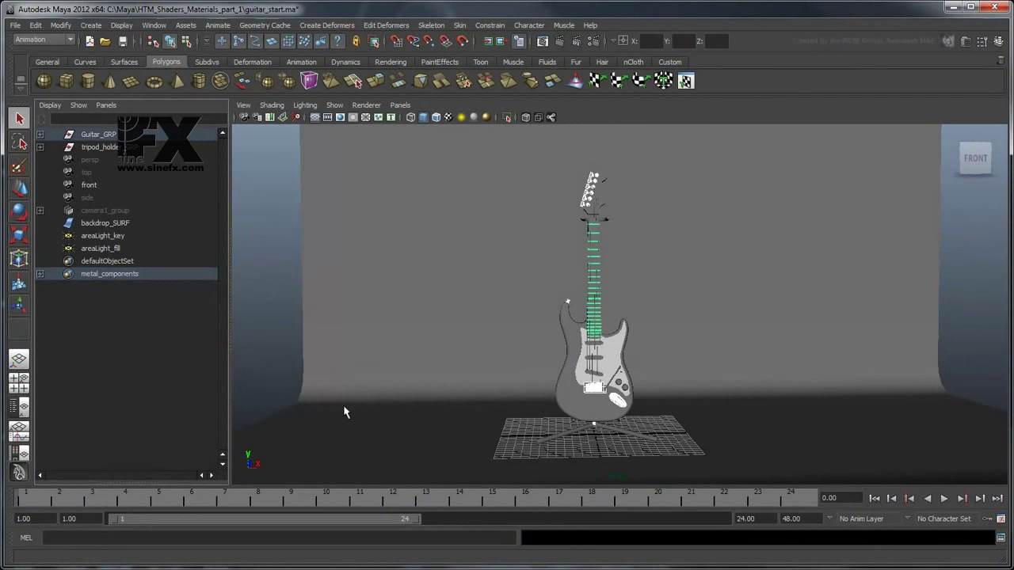
key("space")
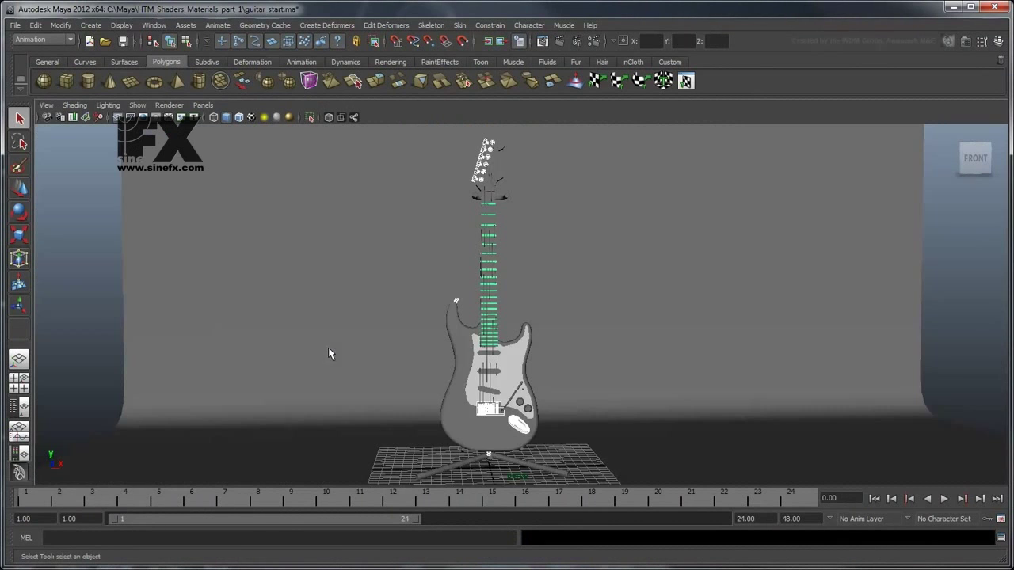
Assign the existing Metal_MAT material to the selected metal parts of the guitar and clear the selection
right_click(484, 325)
mouse_move(498, 531)
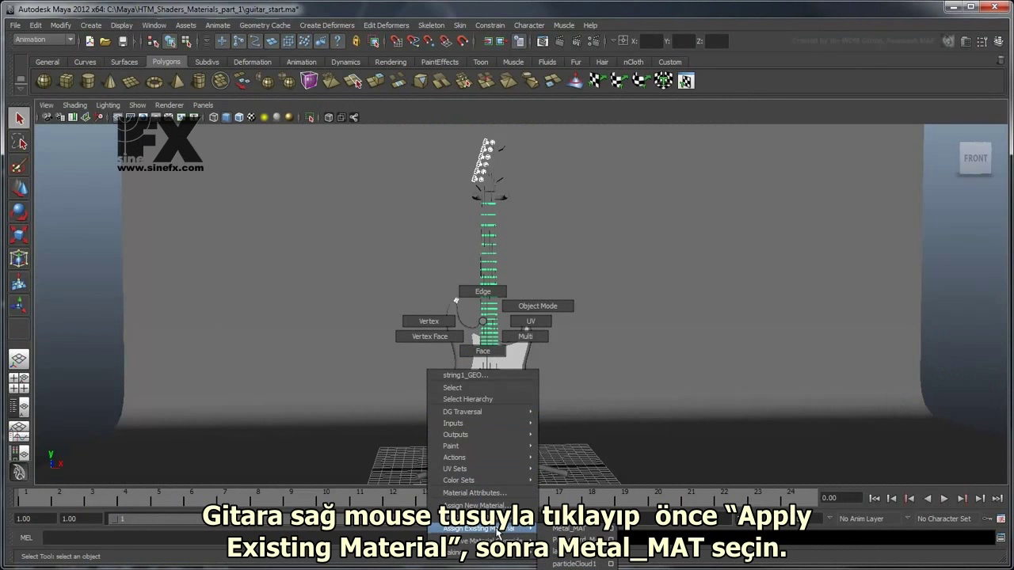
left_click(590, 530)
left_click(598, 402)
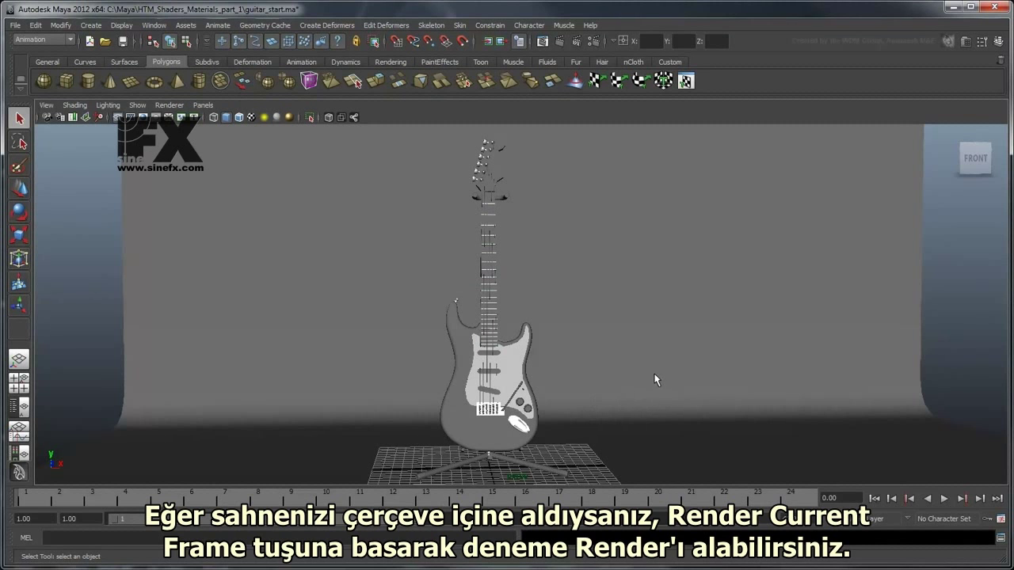
left_click_drag(620, 389, 637, 385, "alt")
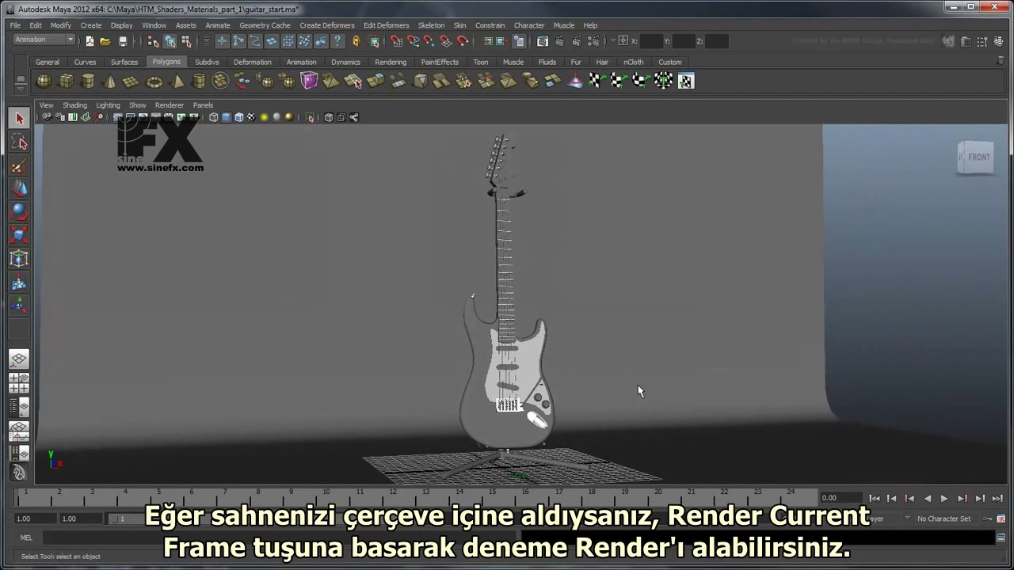
Render the current frame to check the metal material on the guitar
left_click(560, 43)
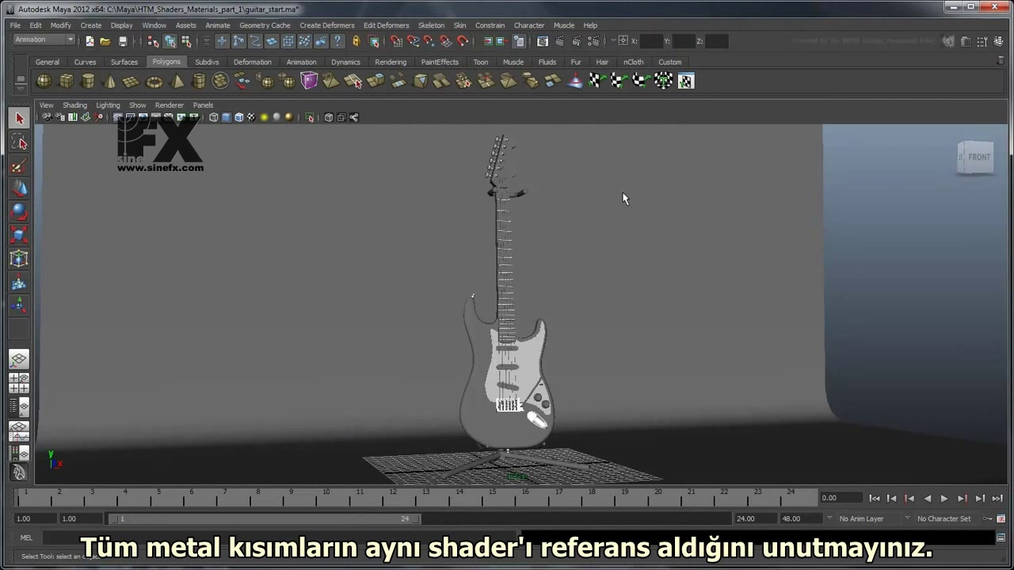
Slightly brighten the Specular Color of the shared Metal_MAT through the input jack plate's attributes, and deselect the plate
scroll(597, 389, "up", 10)
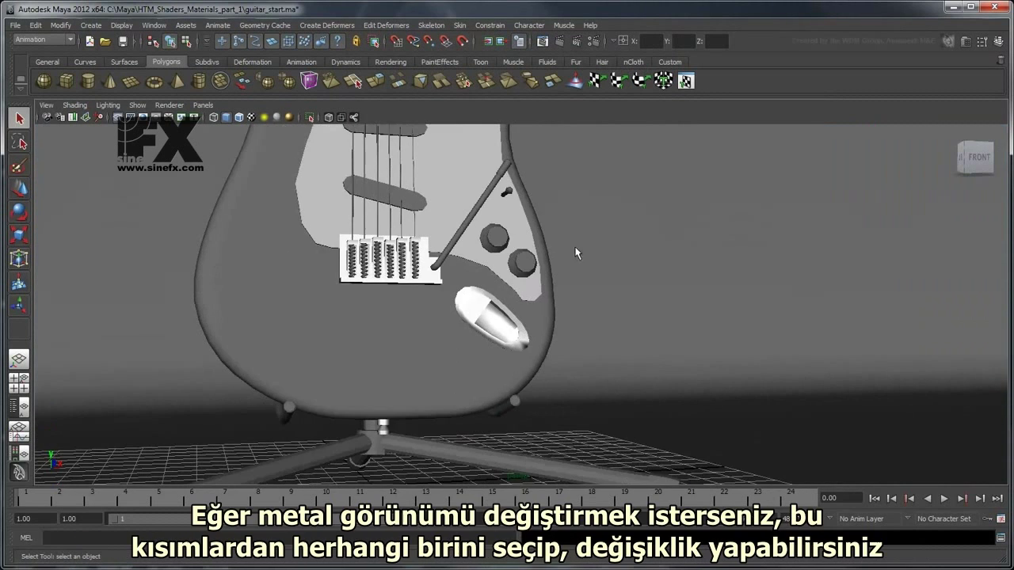
left_click(488, 309)
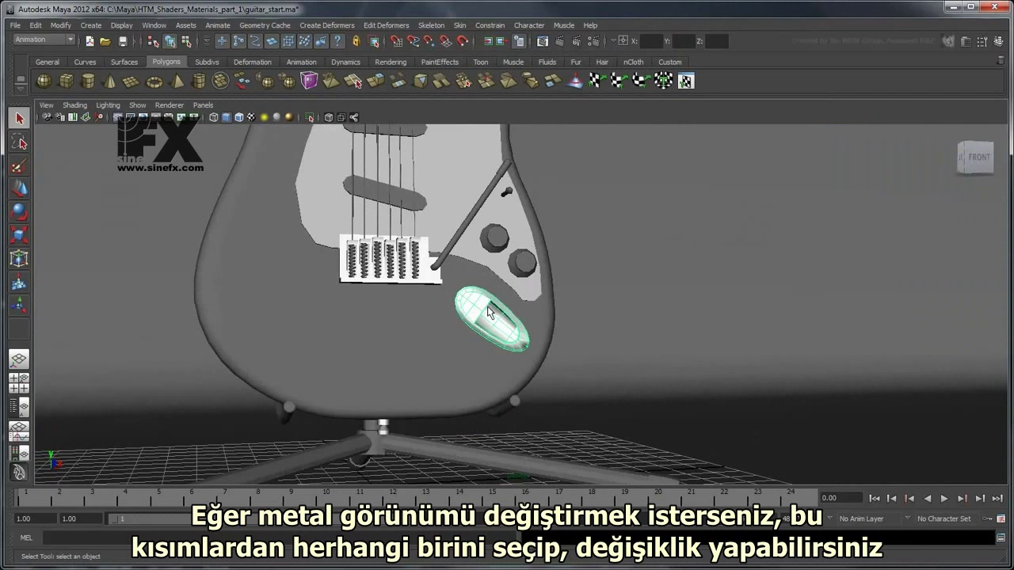
left_click(966, 42)
left_click(911, 141)
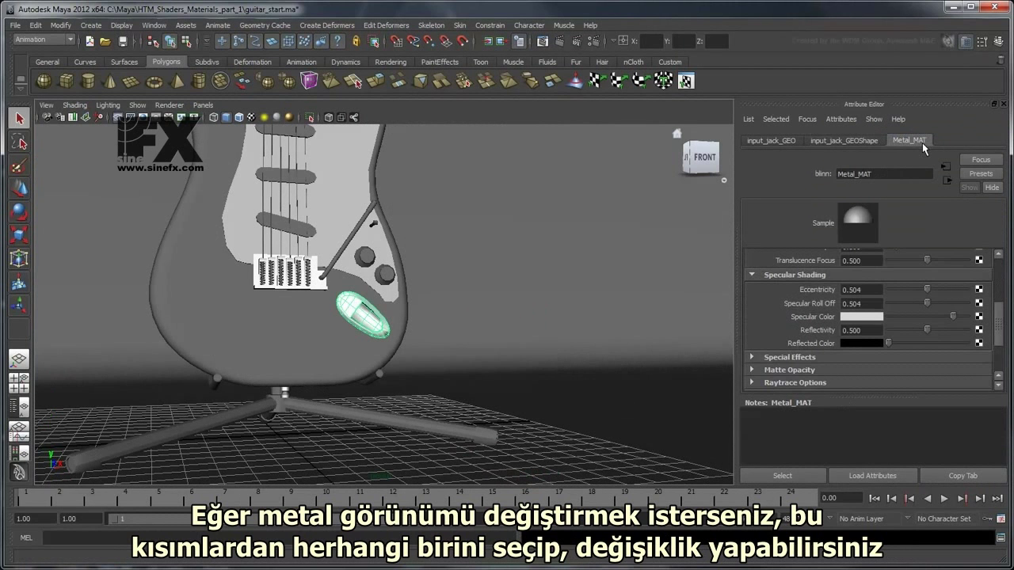
mouse_move(953, 316)
left_mouse_down()
mouse_move(933, 316)
mouse_move(955, 316)
left_mouse_up()
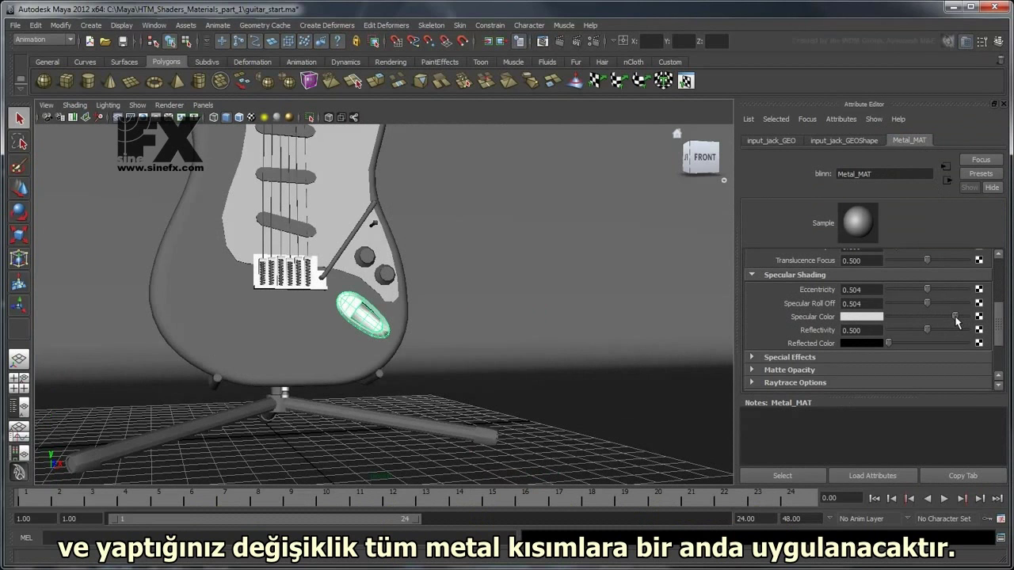
left_click(995, 104)
left_click(646, 238)
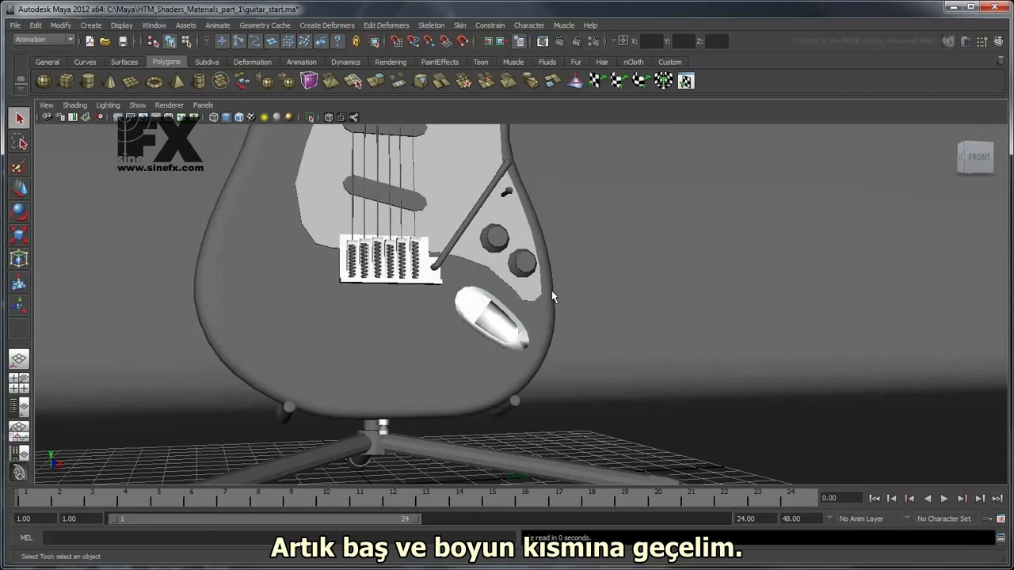
Open the Hypershade and list the Maya 2D Textures that can be created
right_click_drag(551, 290, 497, 248, "alt")
left_click_drag(497, 247, 549, 389, "alt")
middle_click_drag(549, 389, 558, 401, "alt")
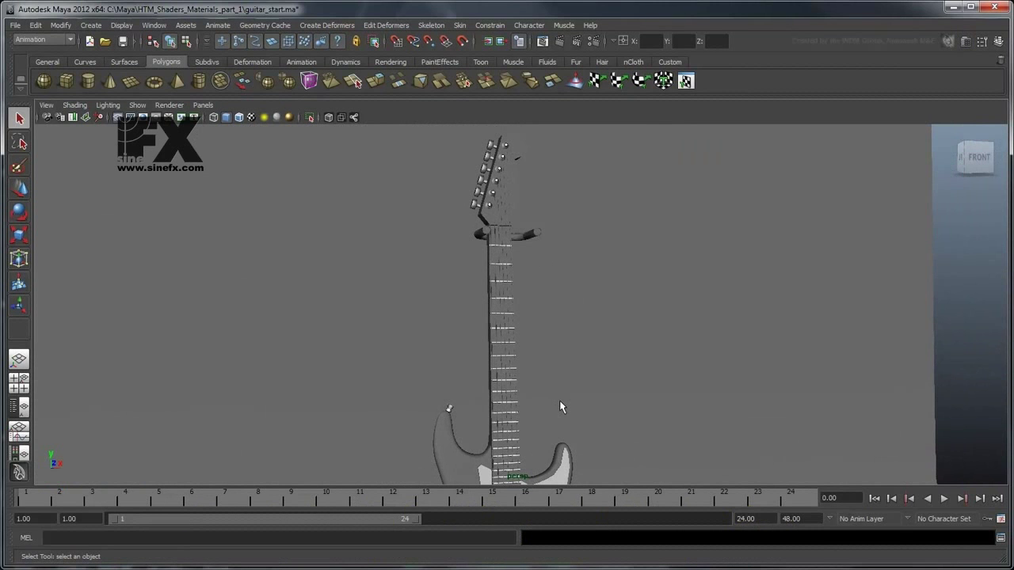
left_click(154, 25)
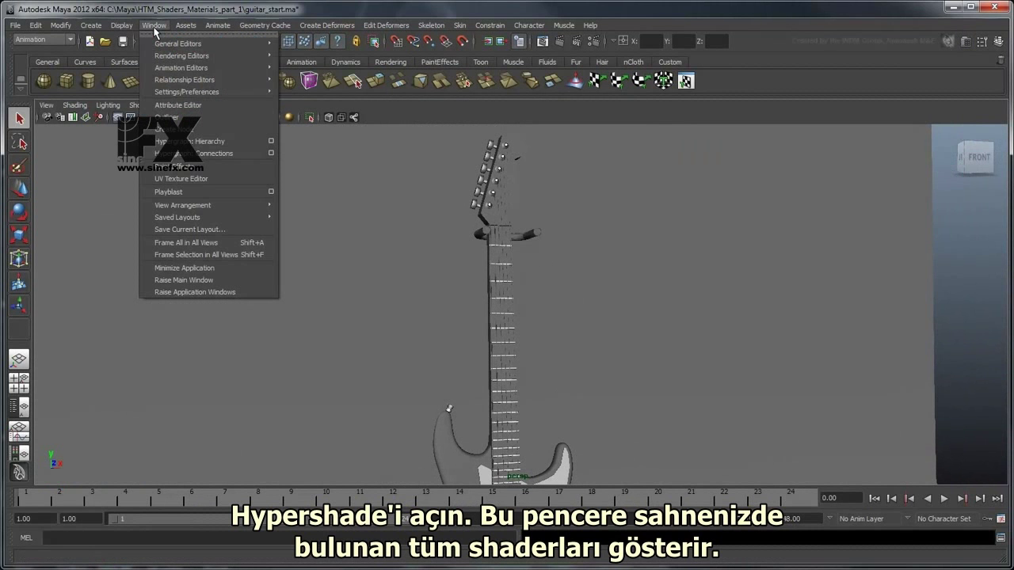
mouse_move(182, 56)
left_click(312, 86)
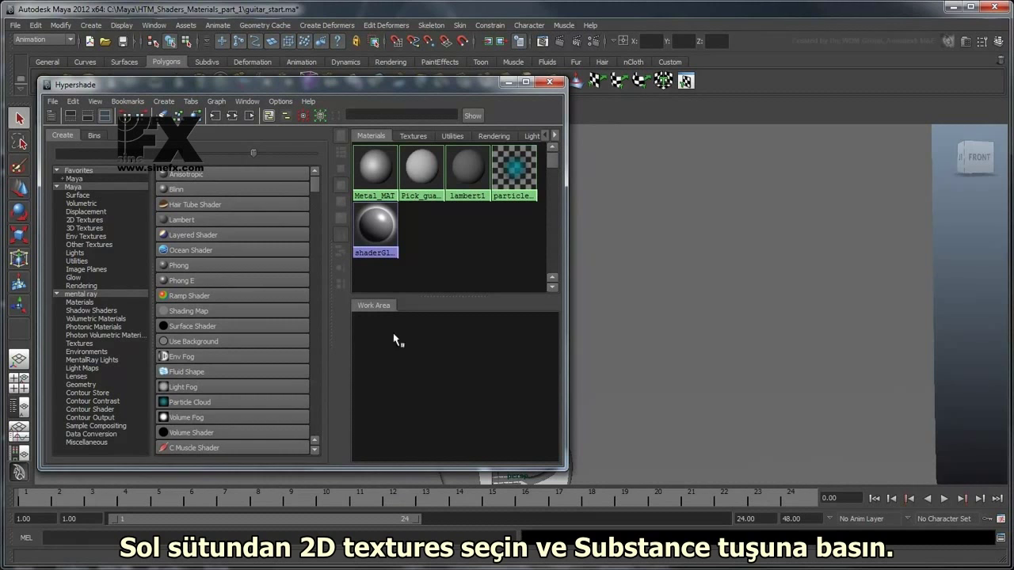
left_click(102, 221)
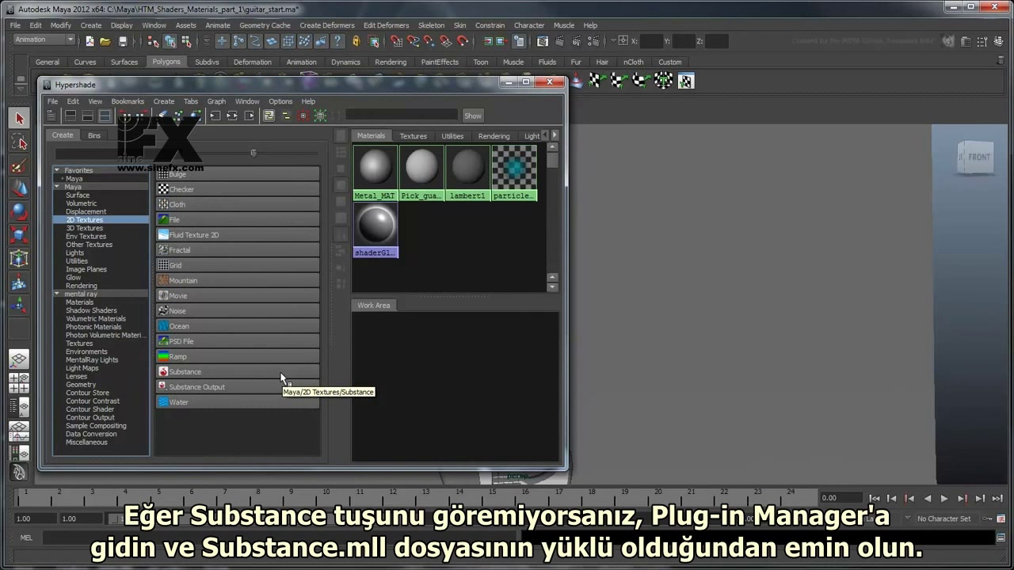
Check in the Plug-in Manager whether Substance.mll is loaded, and close the manager
left_click(154, 24)
mouse_move(219, 92)
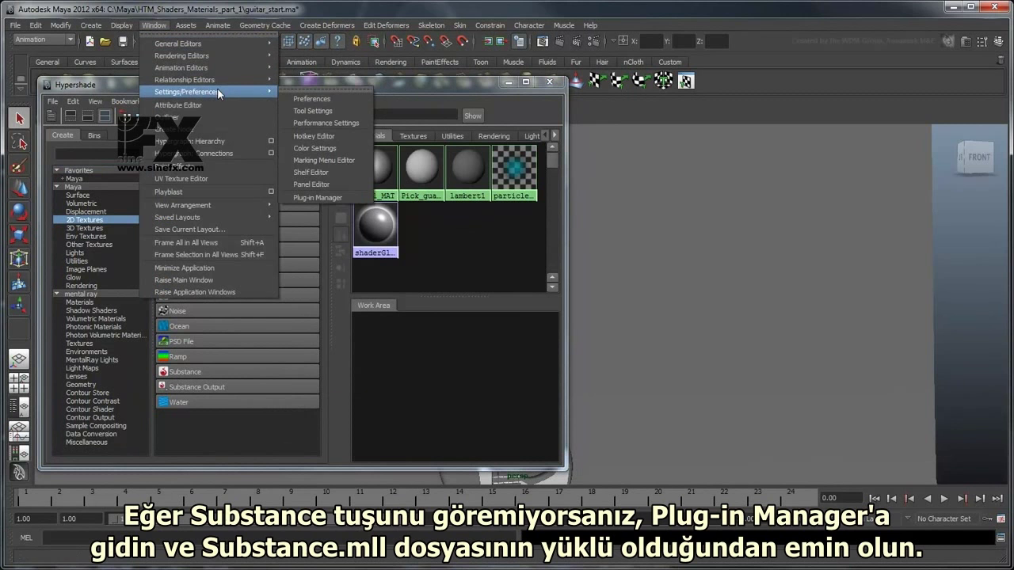
left_click(318, 198)
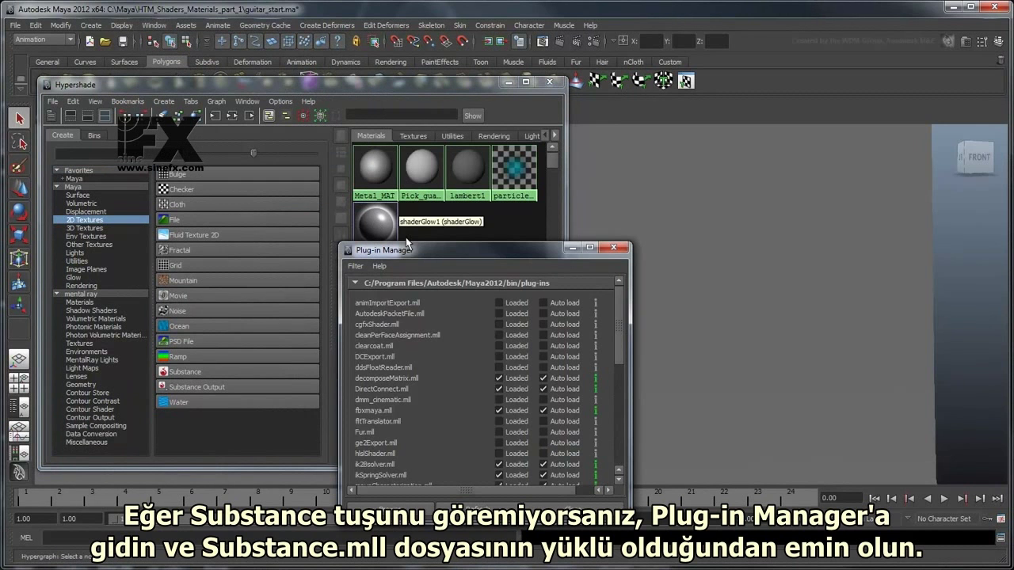
left_click_drag(620, 317, 627, 419)
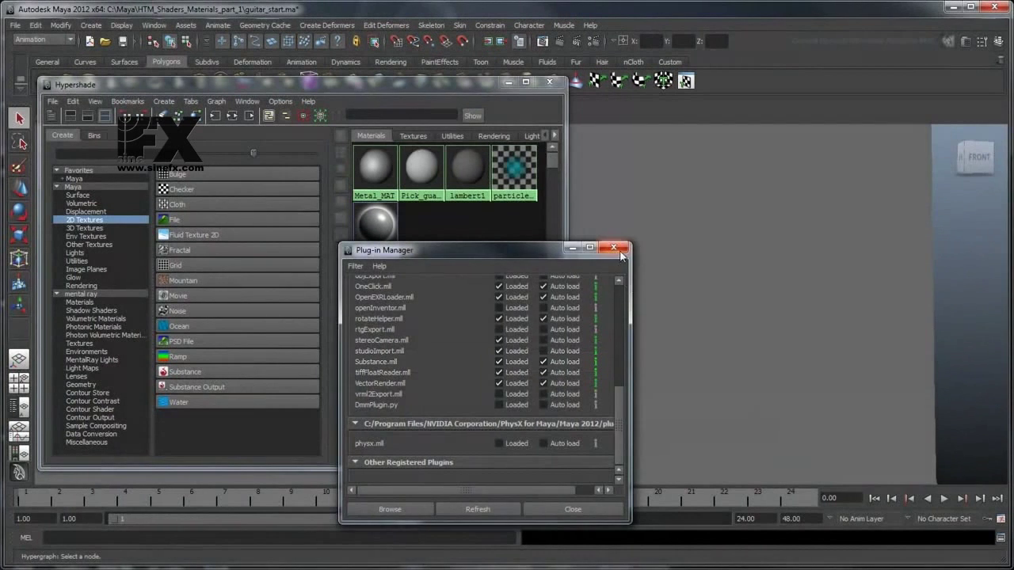
left_click(616, 247)
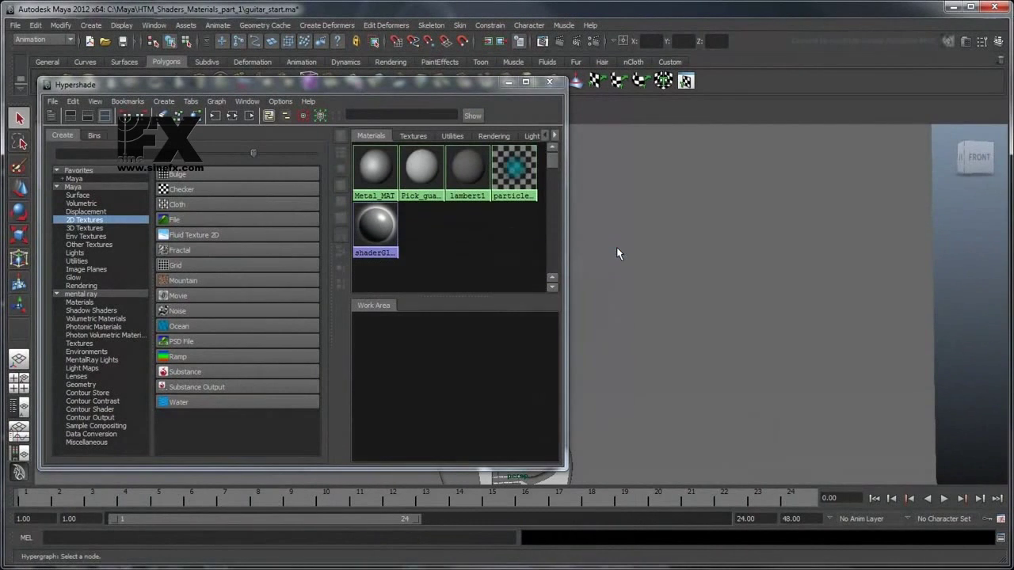
Create a Substance texture node and load Light_Wood.sbsar from the substances folder as its Substance file
left_click(238, 371)
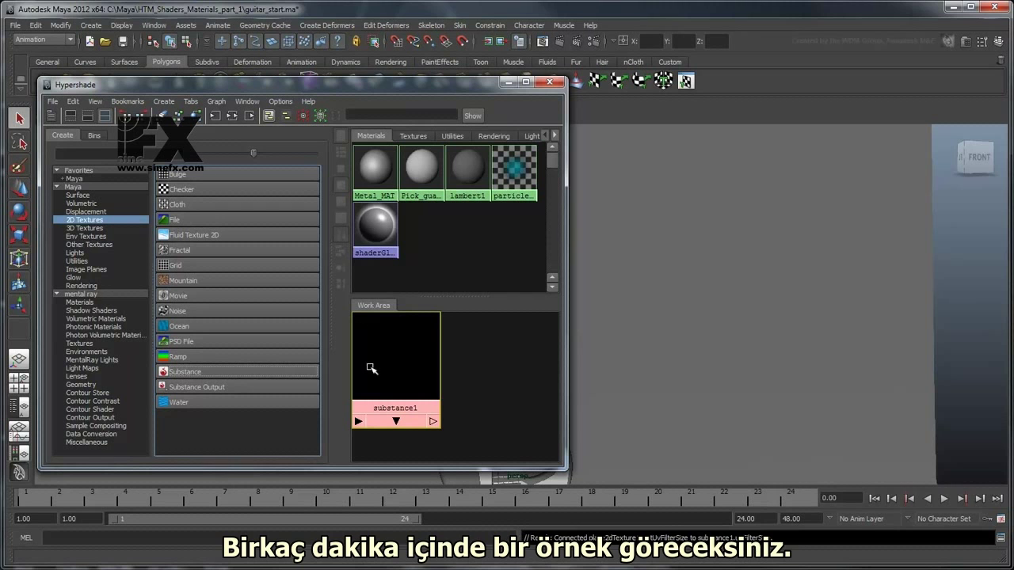
left_click(962, 42)
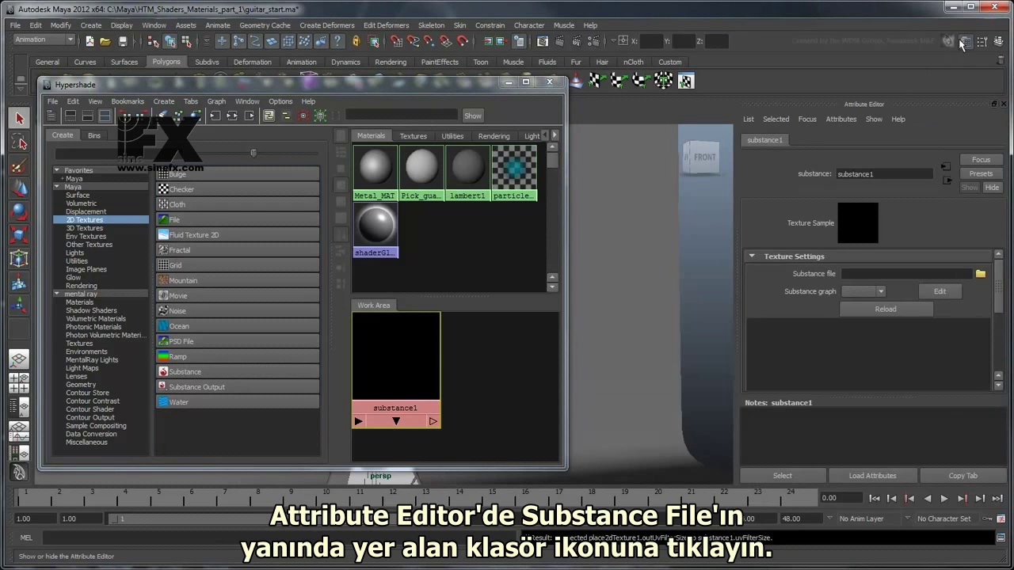
left_click(979, 274)
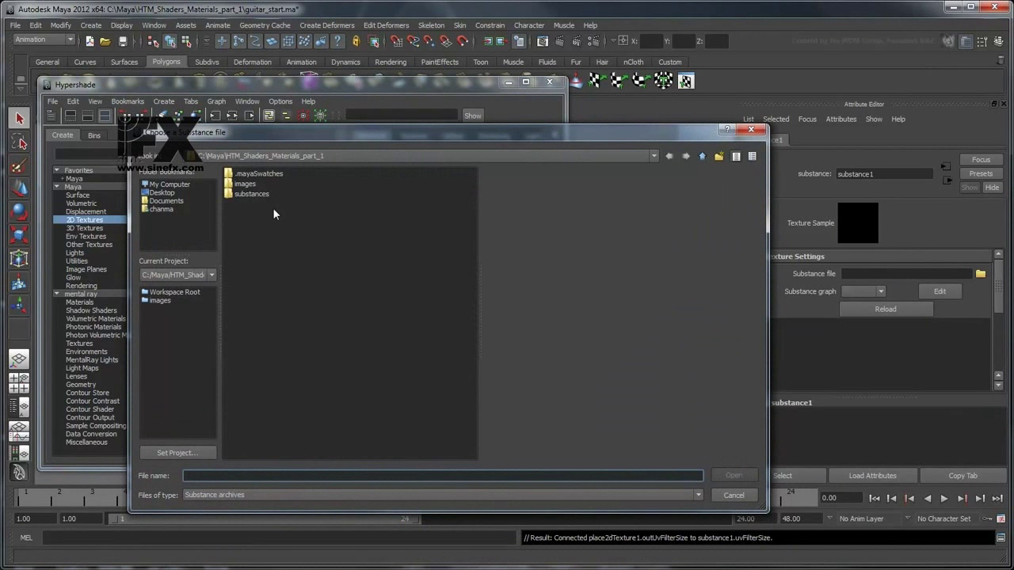
double_click(251, 193)
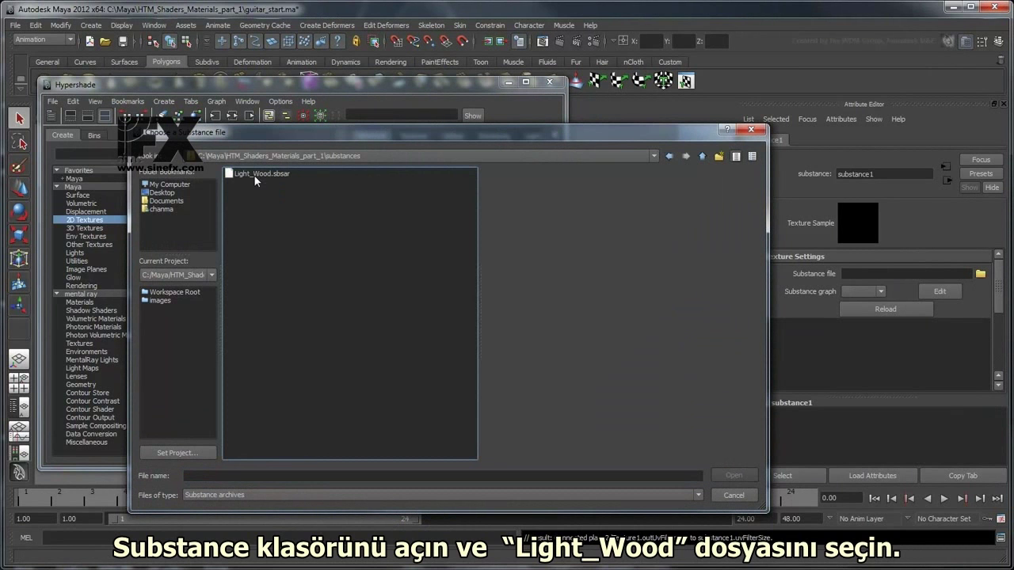
left_click(255, 176)
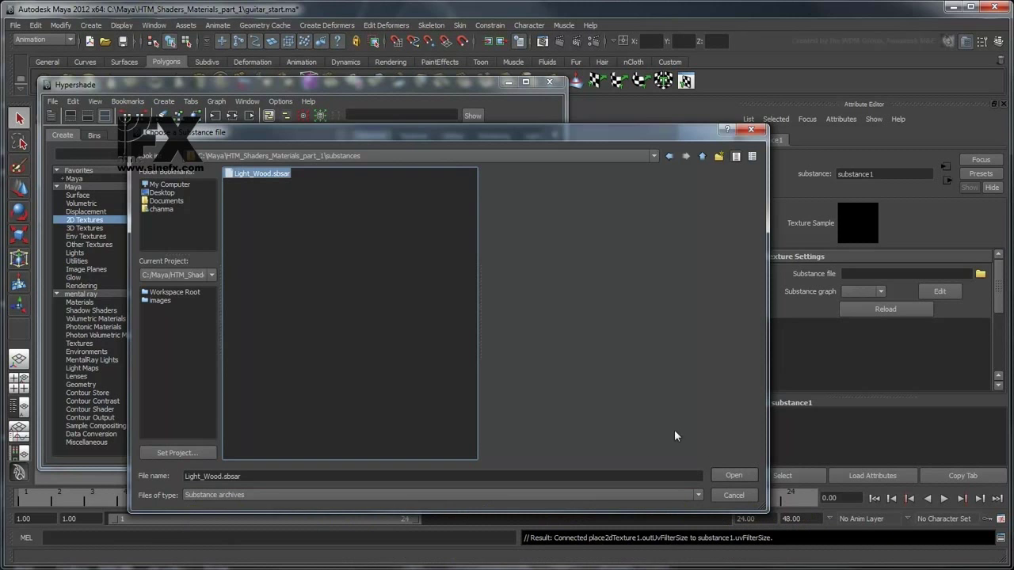
left_click(719, 472)
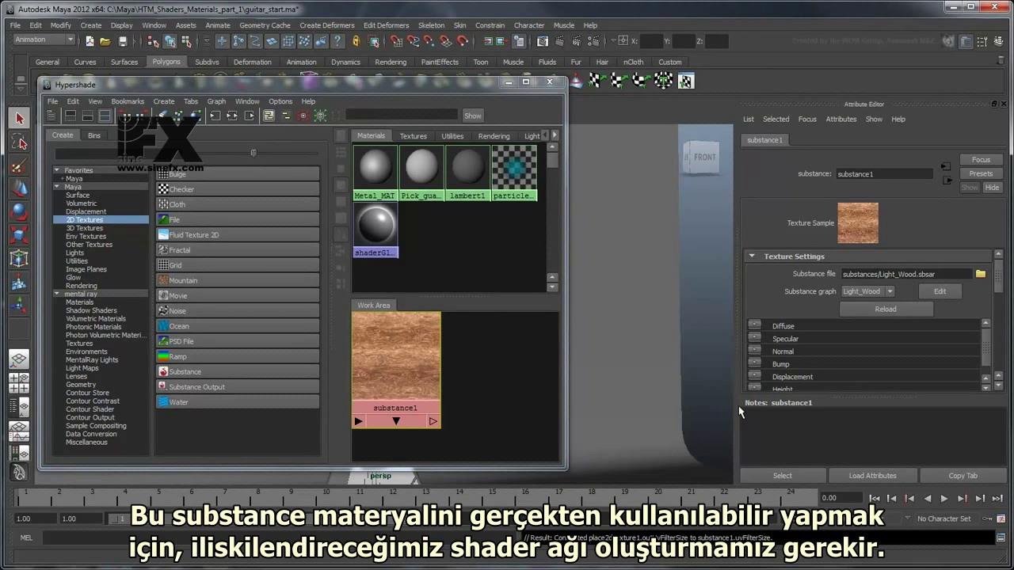
Create a shader network from the Light_Wood substance texture
left_click_drag(998, 286, 998, 318)
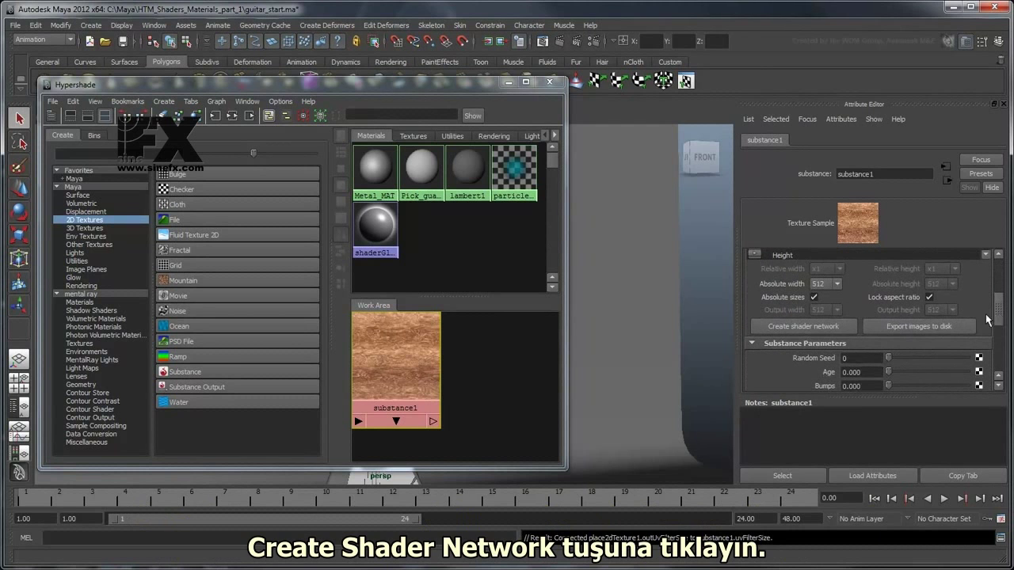
left_click(816, 327)
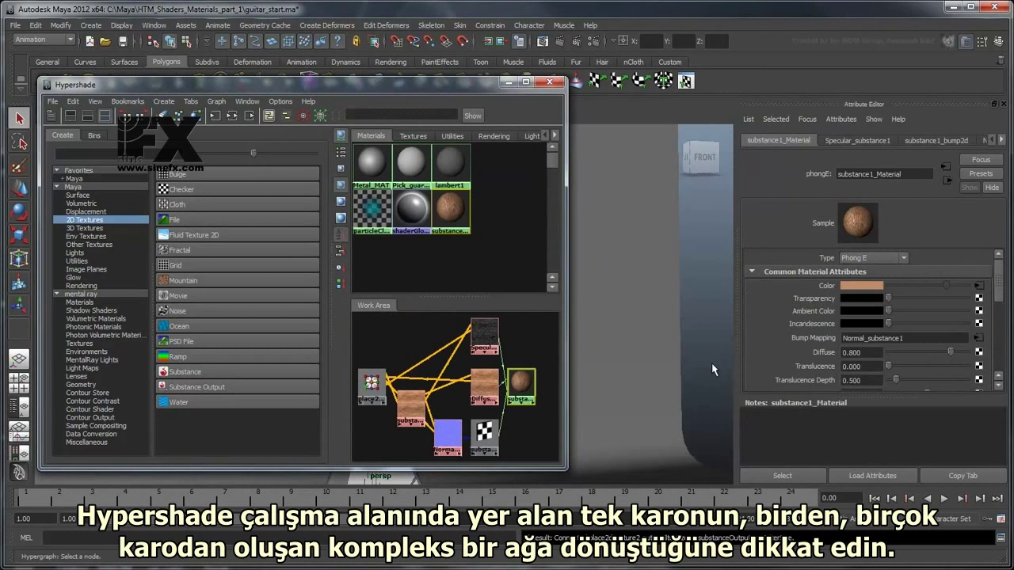
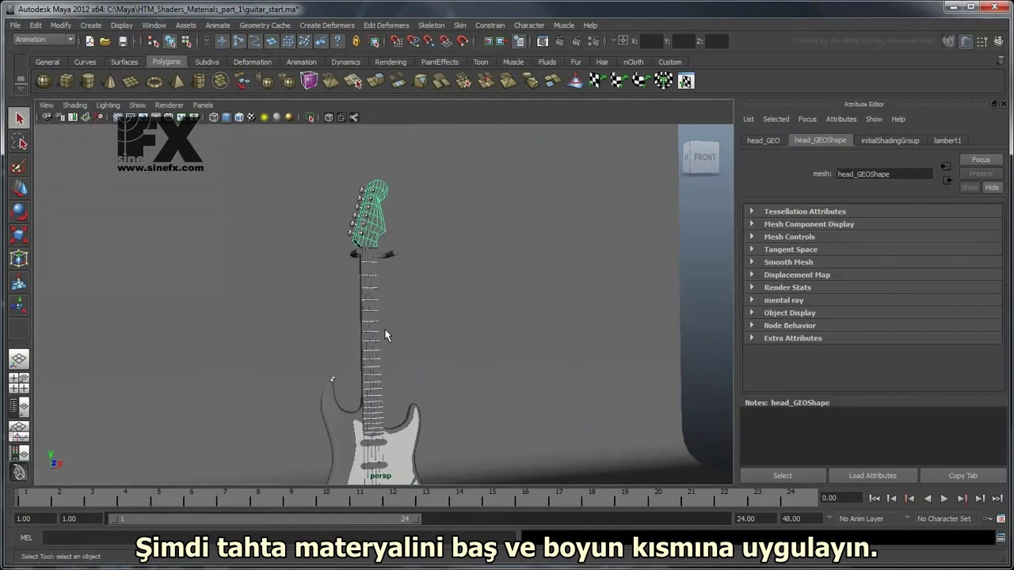
Assign the existing Wood_MAT material to the guitar's head and neck, and hide the Attribute Editor
mouse_move(350, 282)
right_mouse_down()
mouse_move(358, 481)
mouse_move(404, 485)
mouse_move(456, 515)
right_mouse_up()
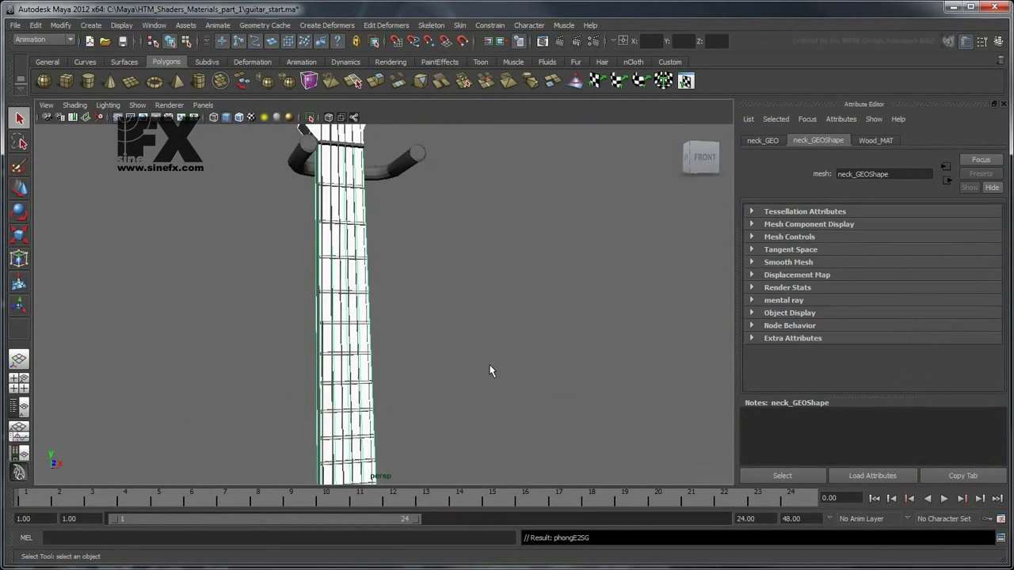
key("ctrl+a")
Turn on textured display for the whole guitar, clear the selection, and render the current frame
scroll(559, 322, "down", 5)
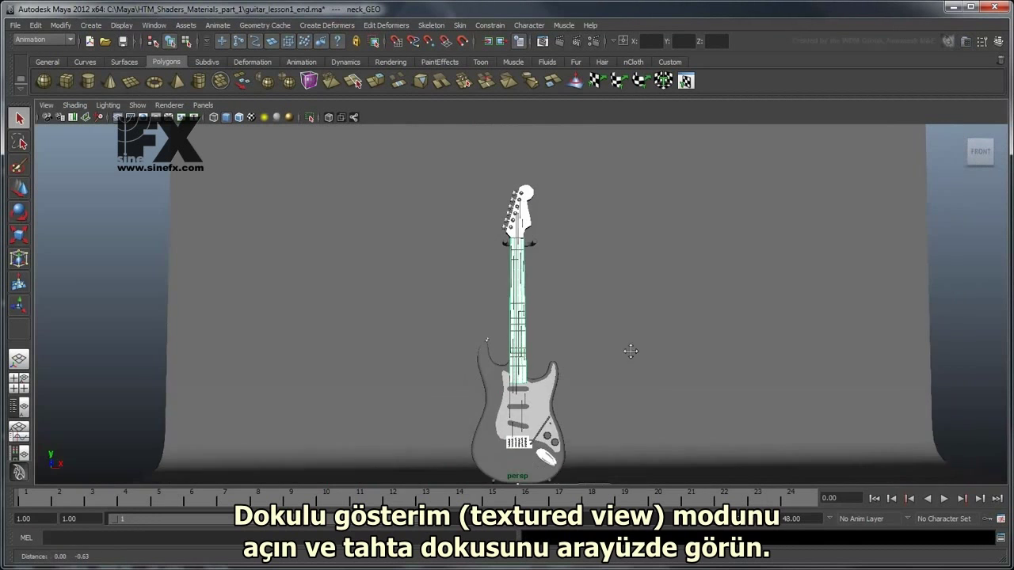
mouse_move(630, 351)
middle_mouse_down("alt")
mouse_move(626, 340)
mouse_move(641, 341)
middle_mouse_up("alt")
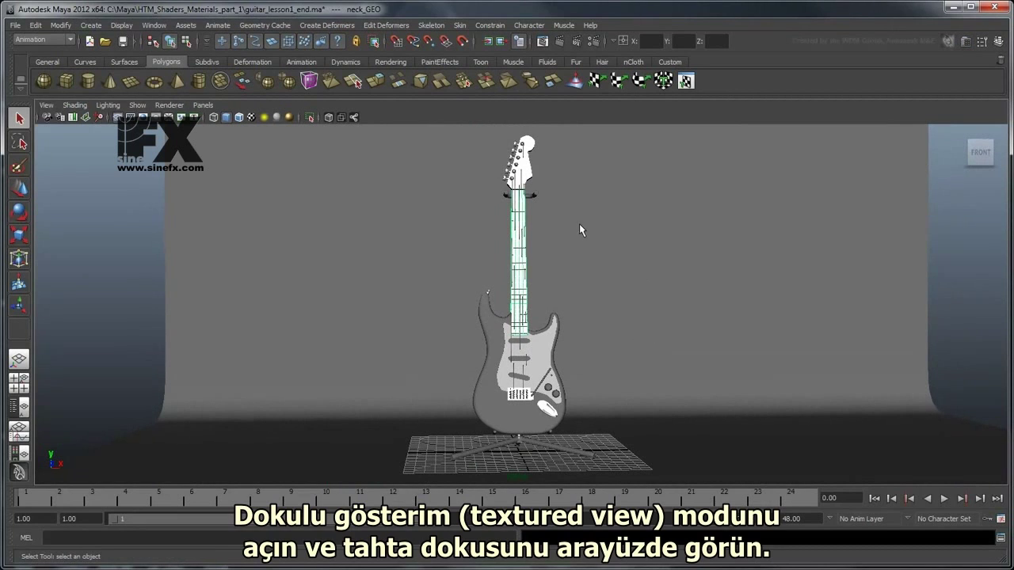
left_click(251, 118)
left_click(713, 294)
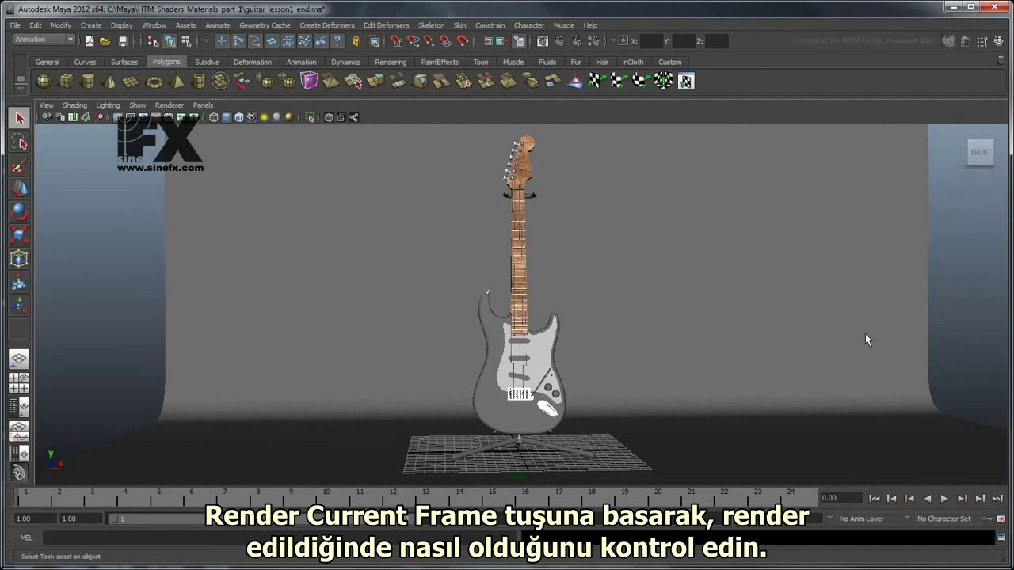
left_click(559, 42)
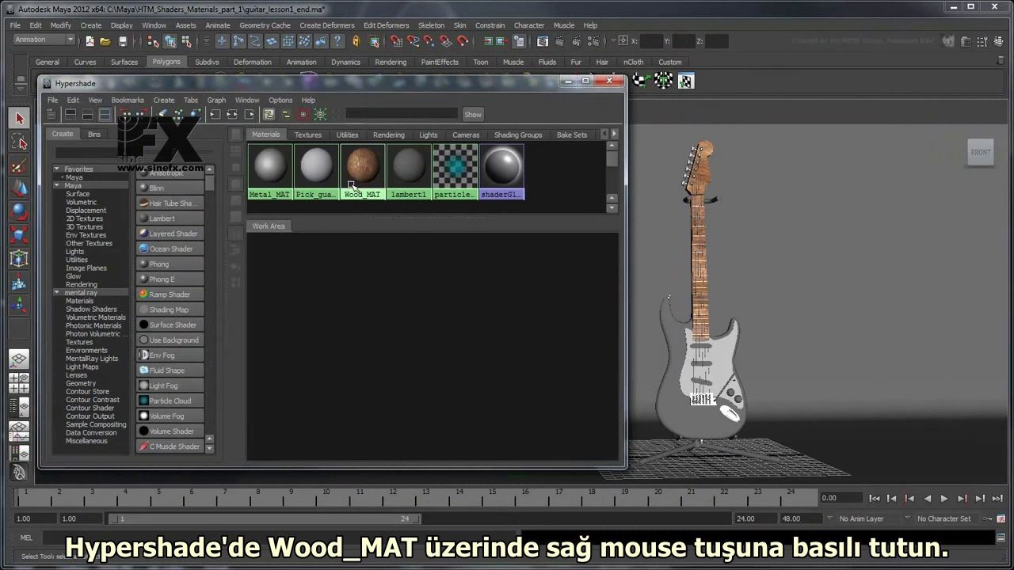
Graph the shader network of Wood_MAT in the Hypershade work area
right_click_drag(355, 175, 357, 200)
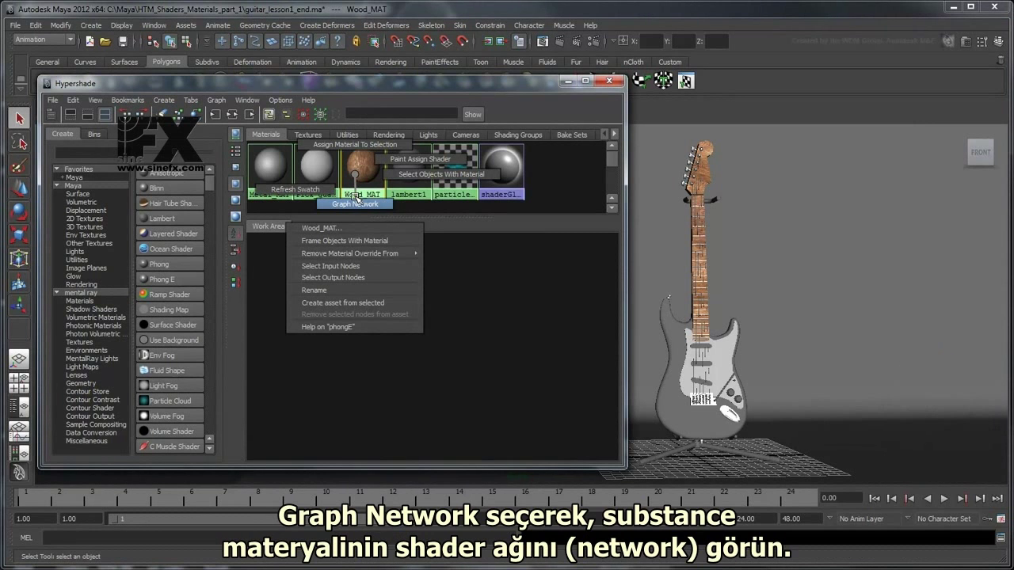
right_click_drag(356, 200, 356, 200)
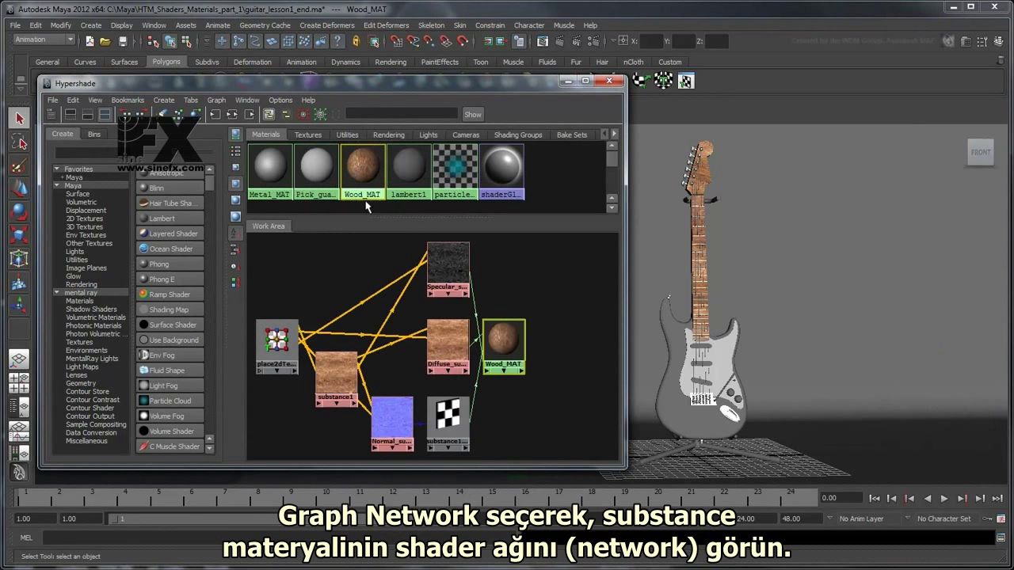
scroll(523, 335, "up", 6)
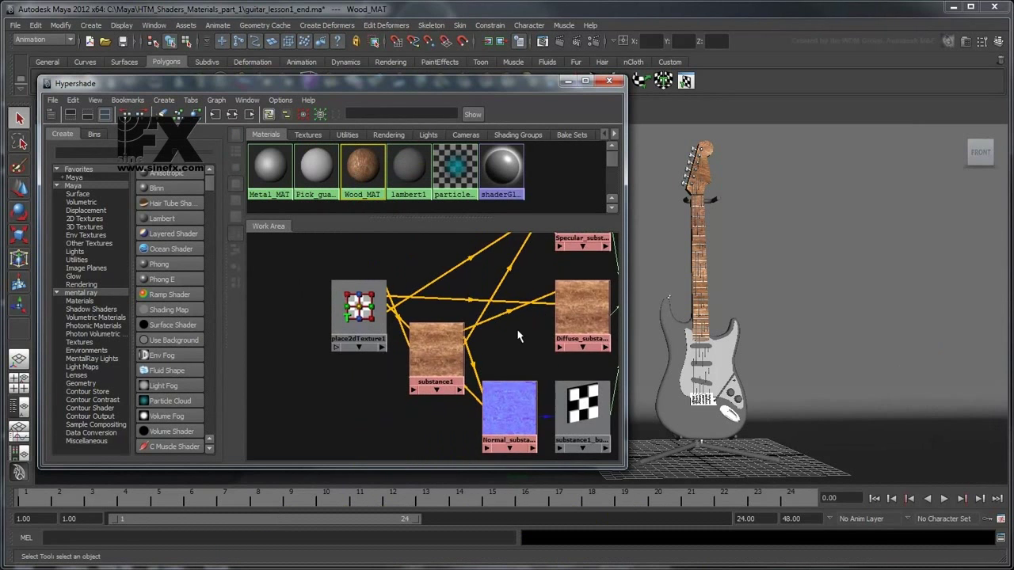
Set the substance1 node's Depth to -1 and Normal to 0.1 in its Substance Parameters
left_click(475, 349)
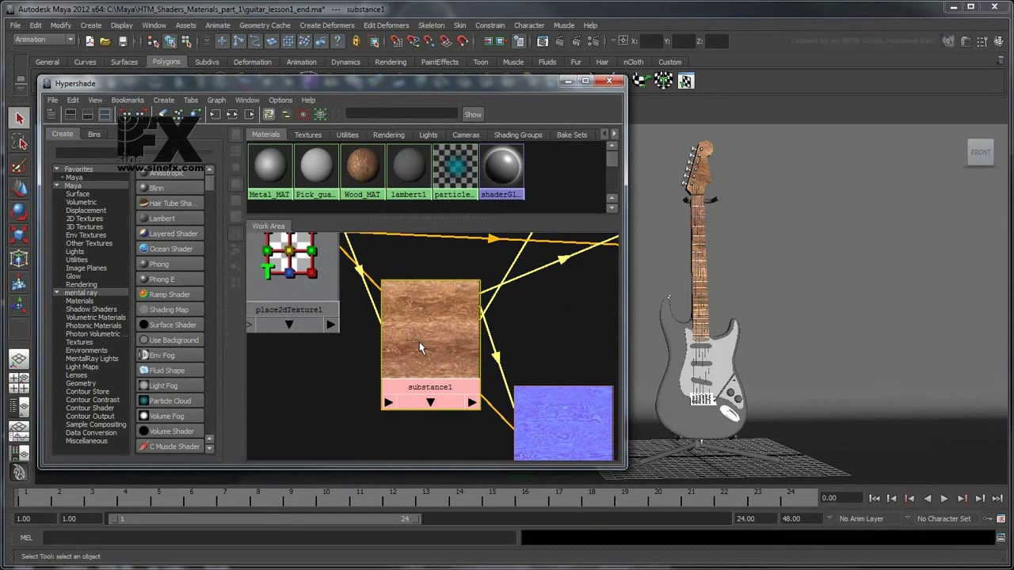
left_click(965, 45)
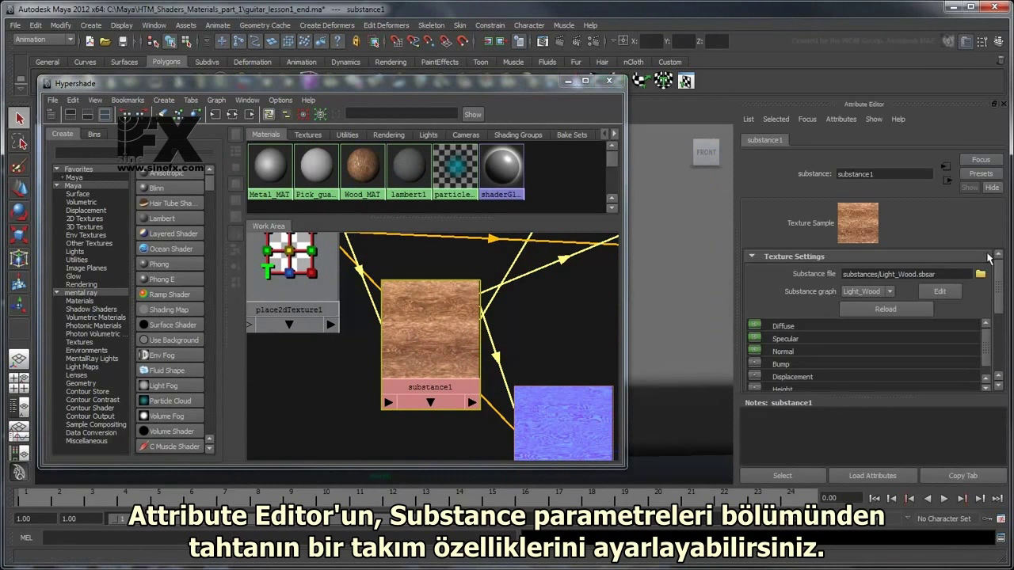
left_click_drag(1000, 273, 1002, 334)
left_click(851, 332)
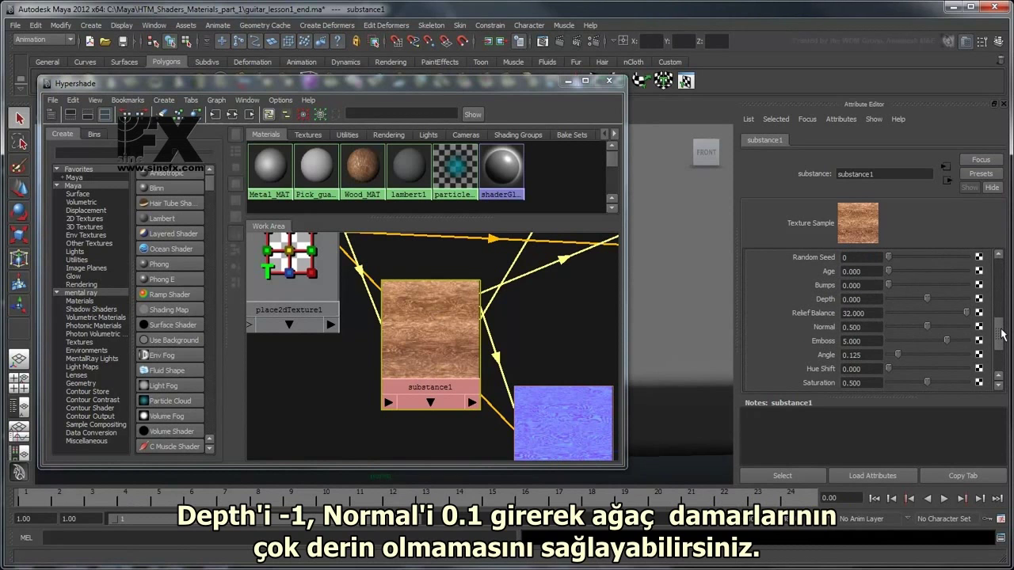
double_click(861, 298)
type("-1")
key("Return")
double_click(862, 326)
type("0.1")
key("Return")
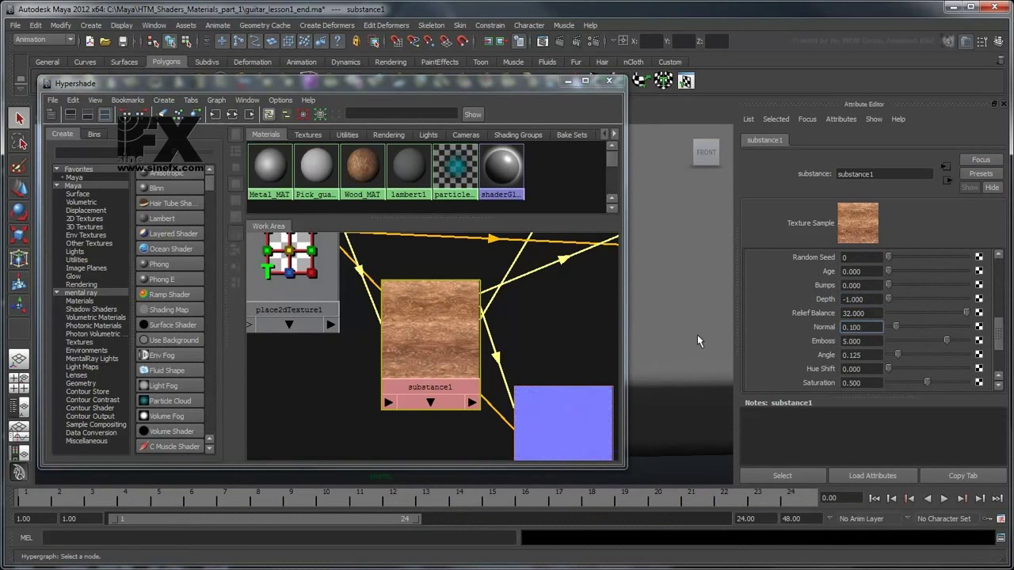